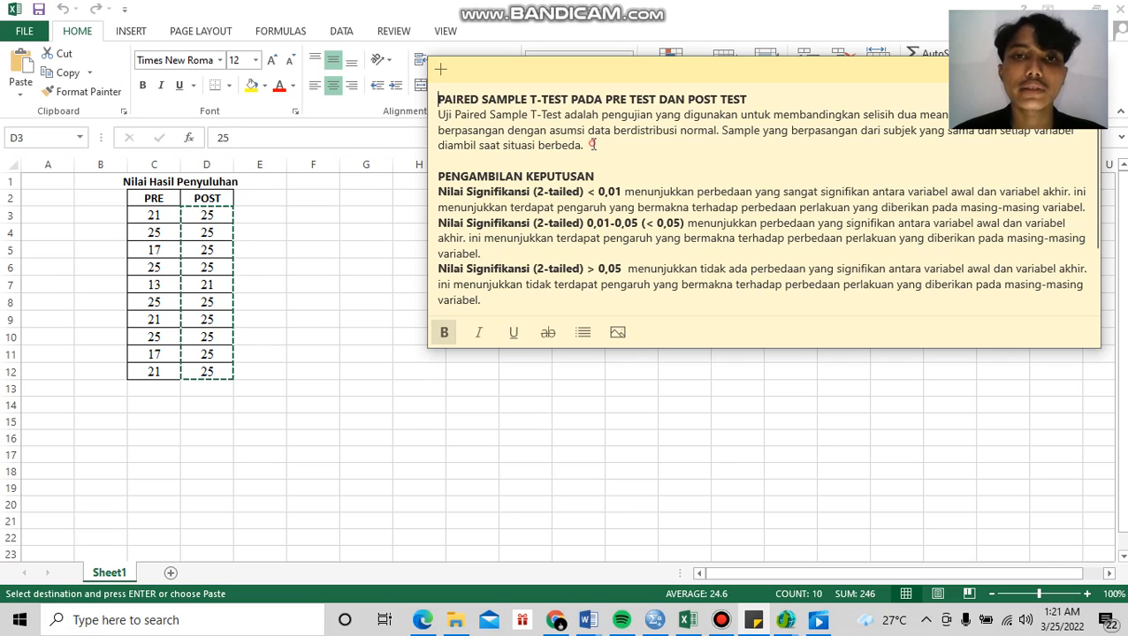
click(592, 145)
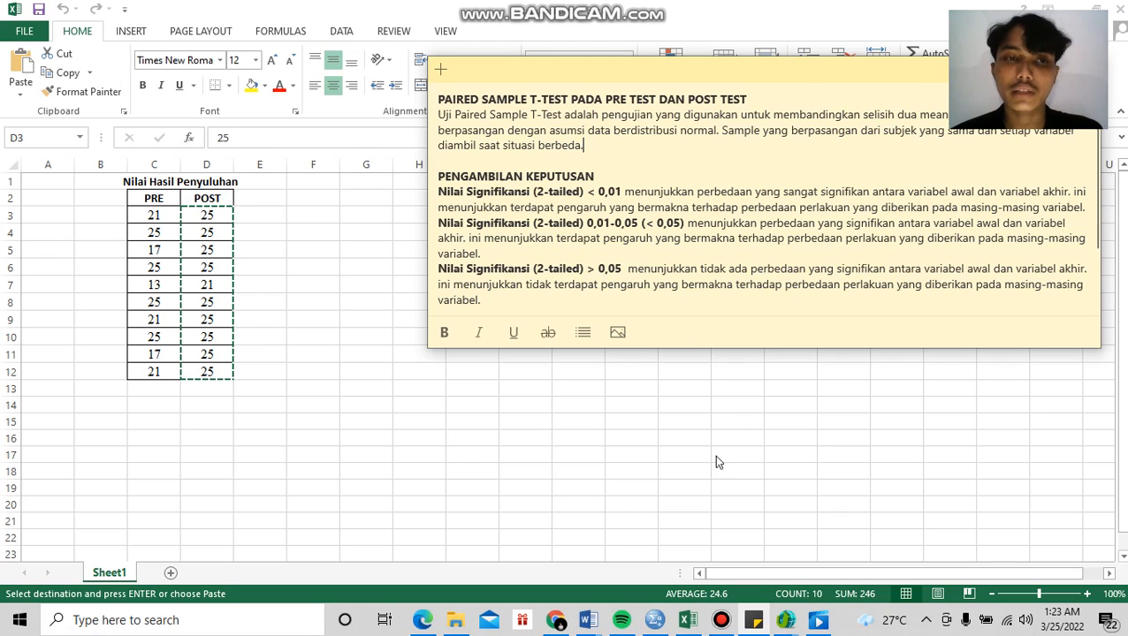
click(566, 439)
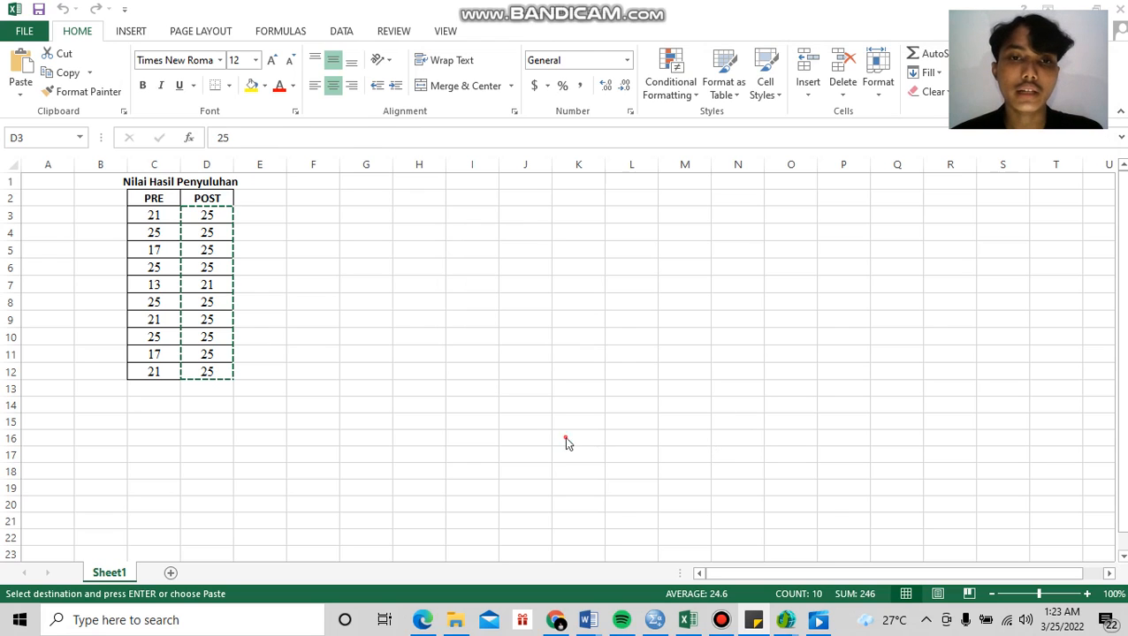
click(278, 216)
Copy the PRE scores in C3:C12 of the Excel sheet into the first column of the empty SPSS dataset.
click(655, 619)
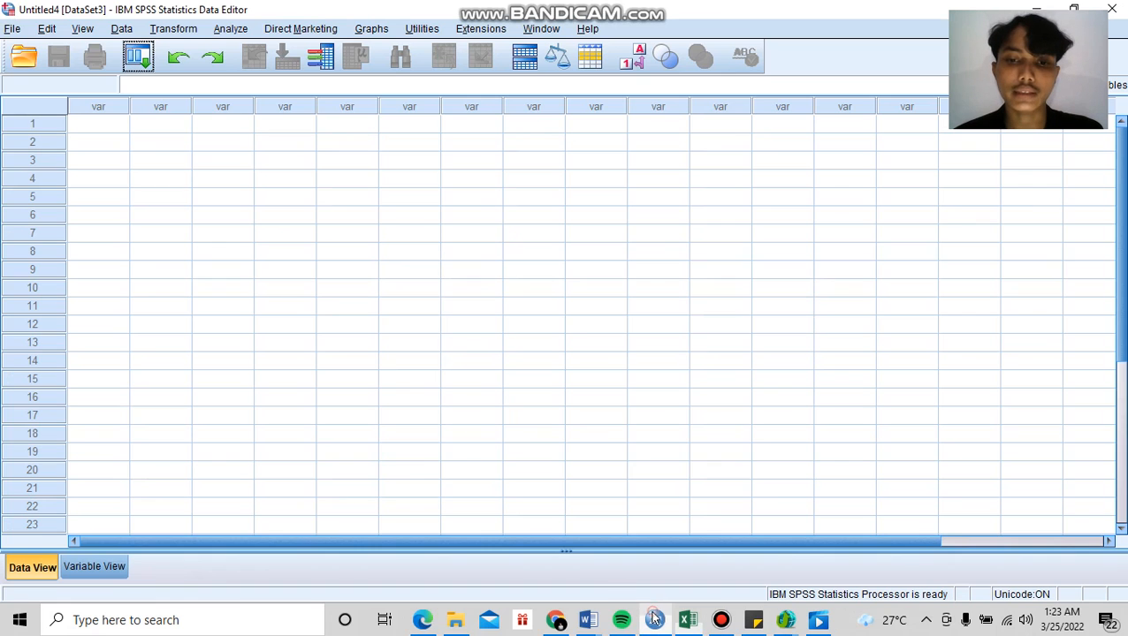
click(114, 120)
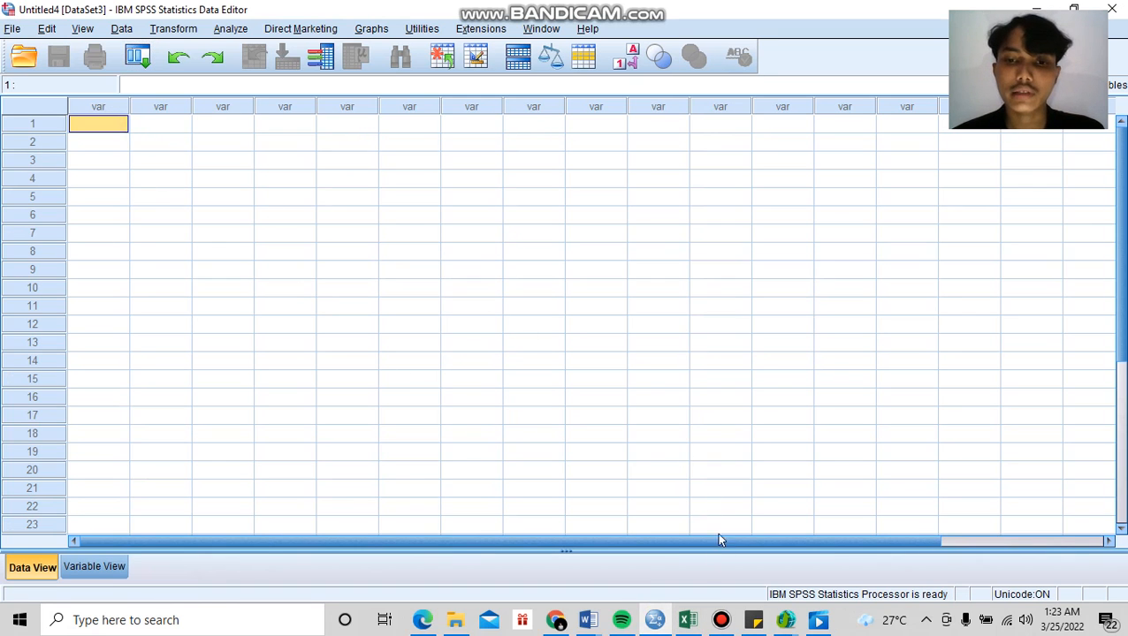
click(688, 619)
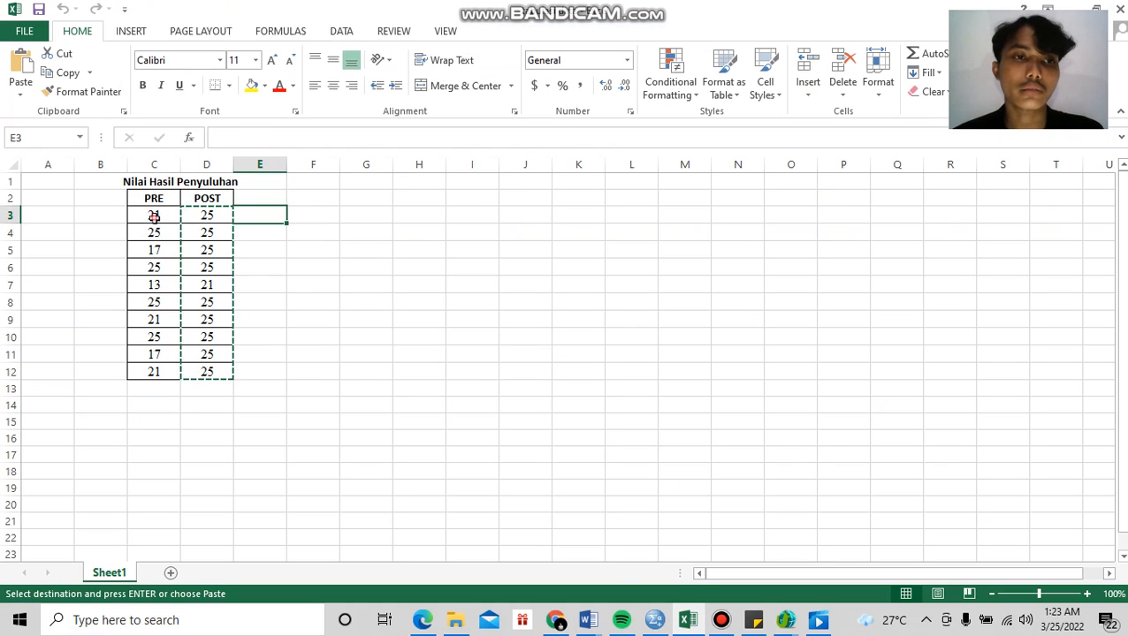
drag(154, 216, 169, 370)
key(ctrl+c)
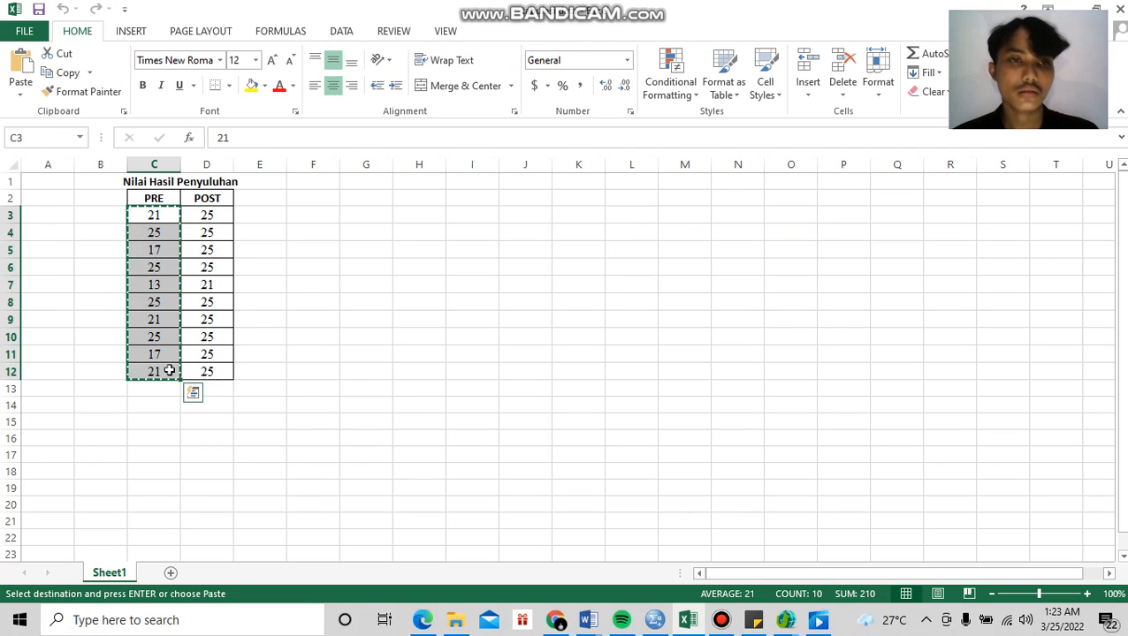
click(669, 616)
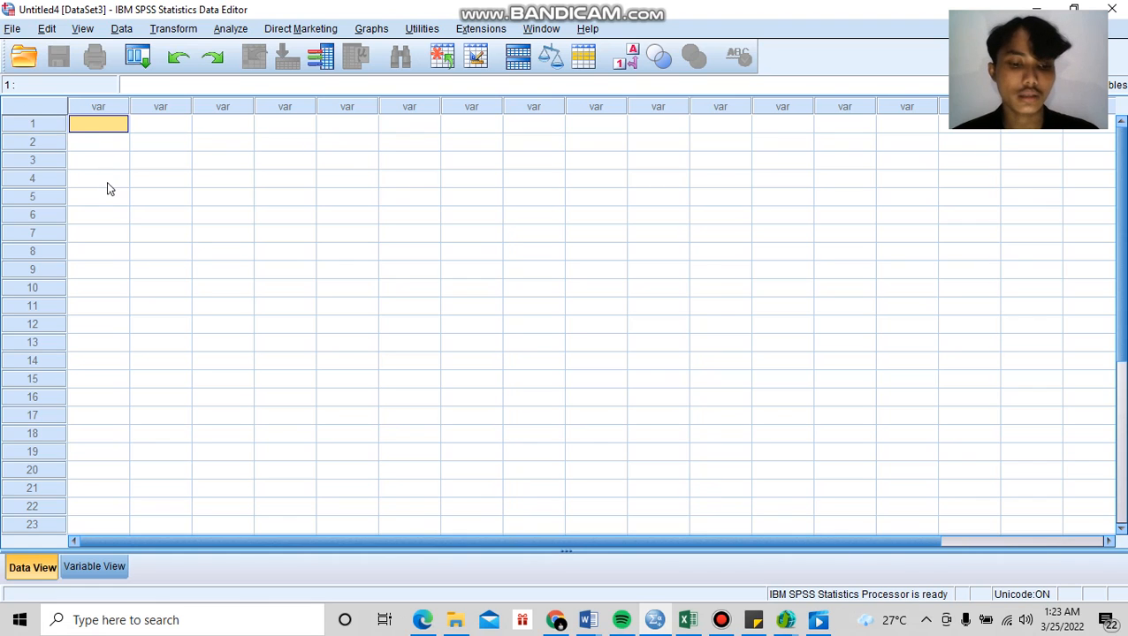
key(ctrl+v)
Copy the POST scores in D3:D12 of the Excel sheet into the second column of the SPSS dataset.
click(184, 144)
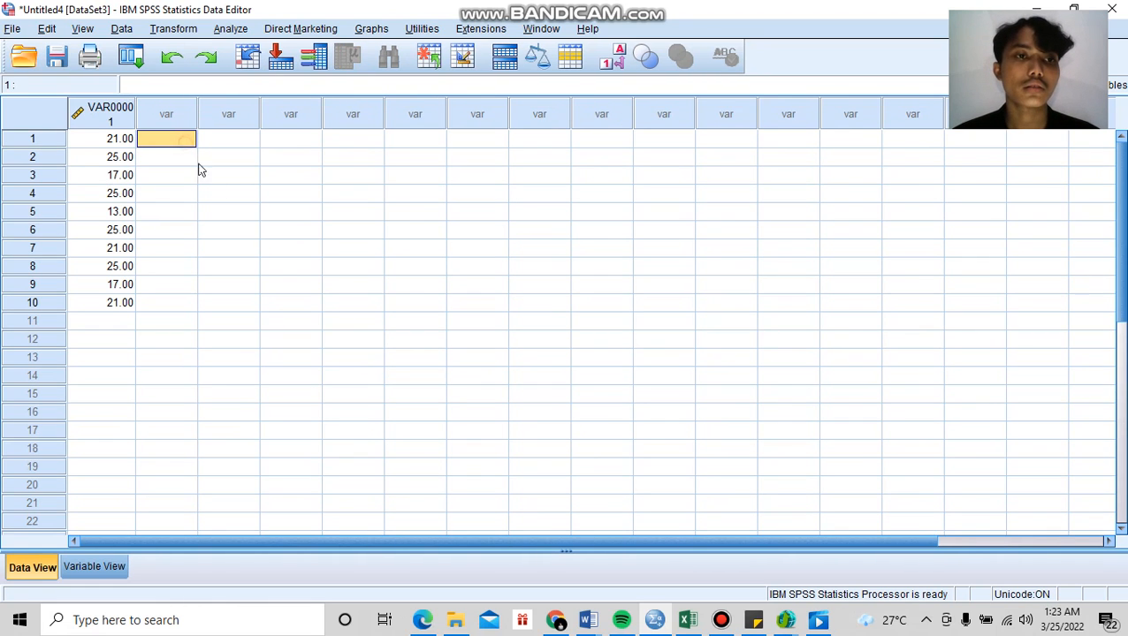
click(688, 620)
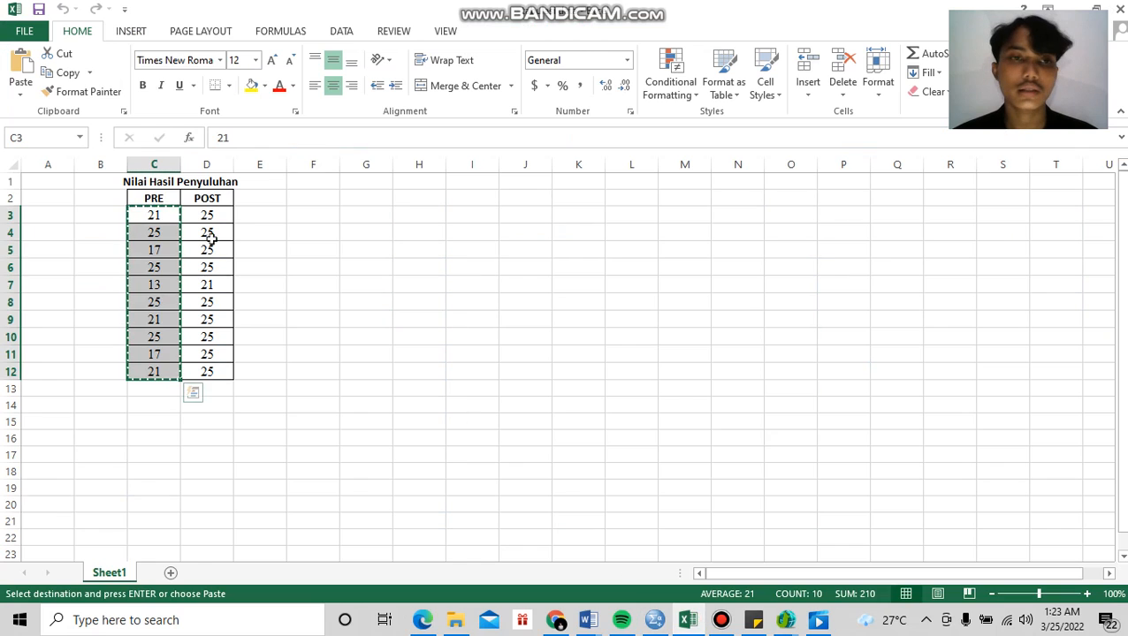
drag(211, 215, 223, 372)
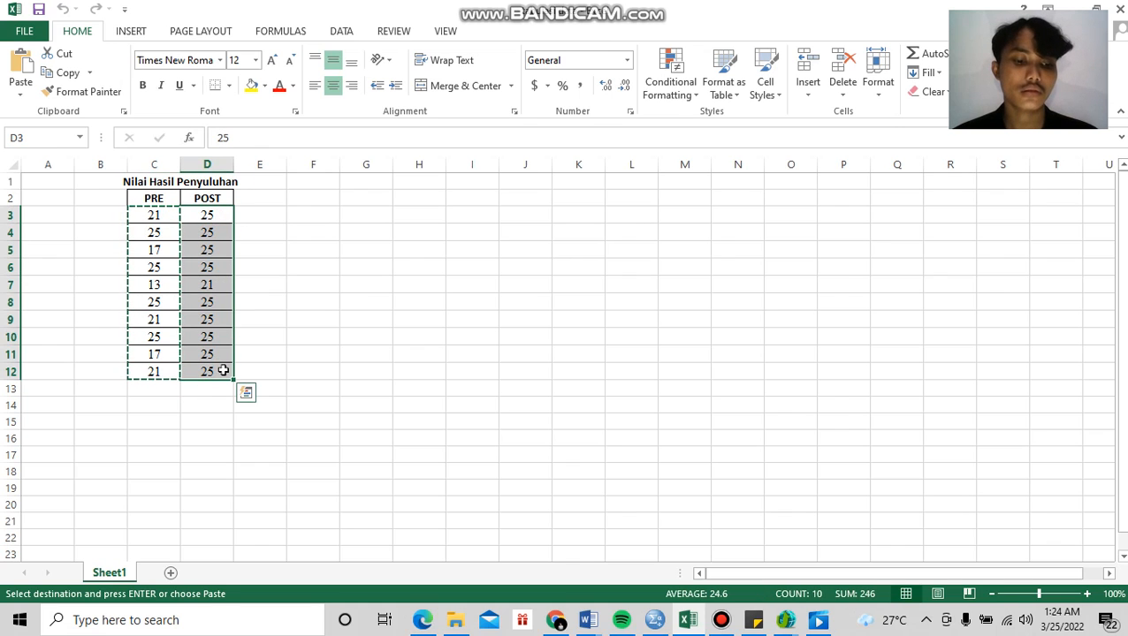
key(ctrl+c)
click(655, 621)
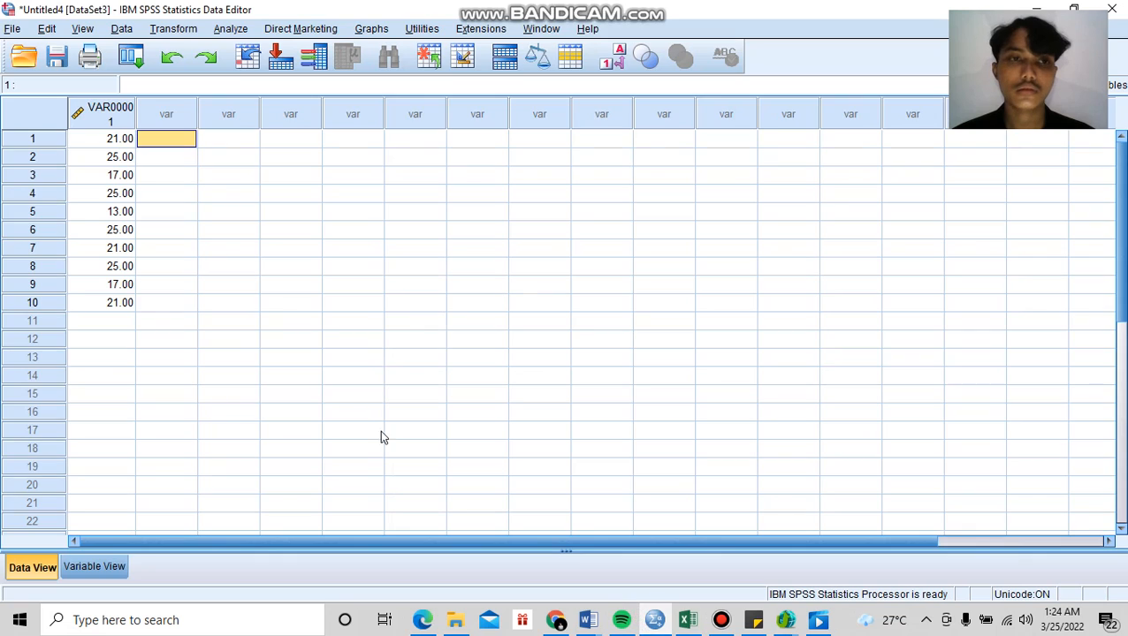
key(ctrl+v)
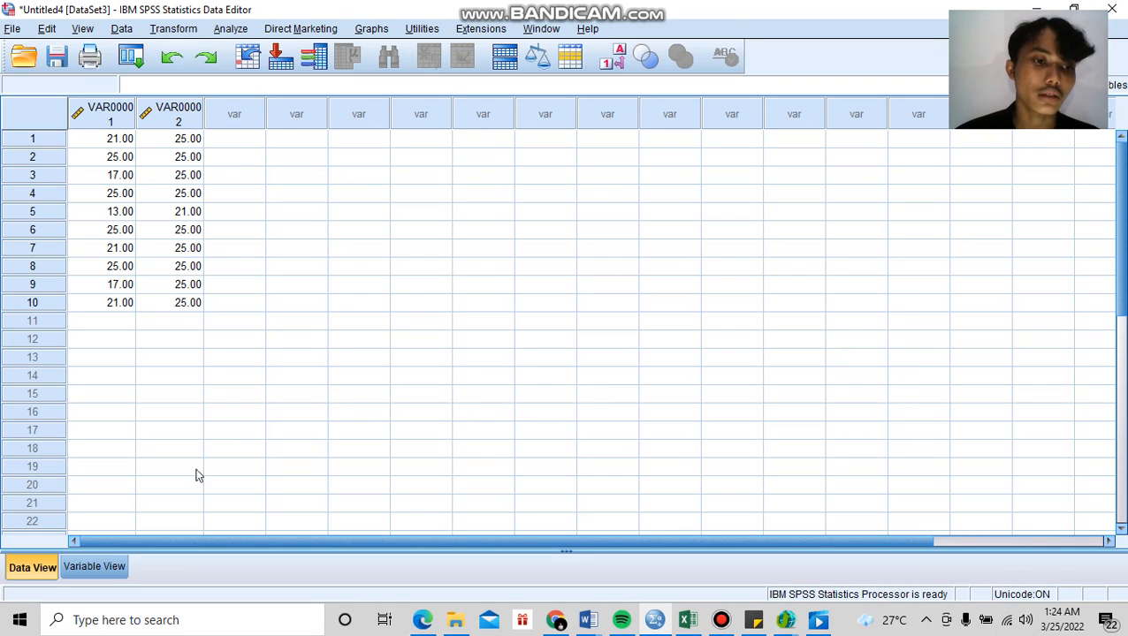
Rename the first variable as PRE and the second variable as POST.
click(95, 567)
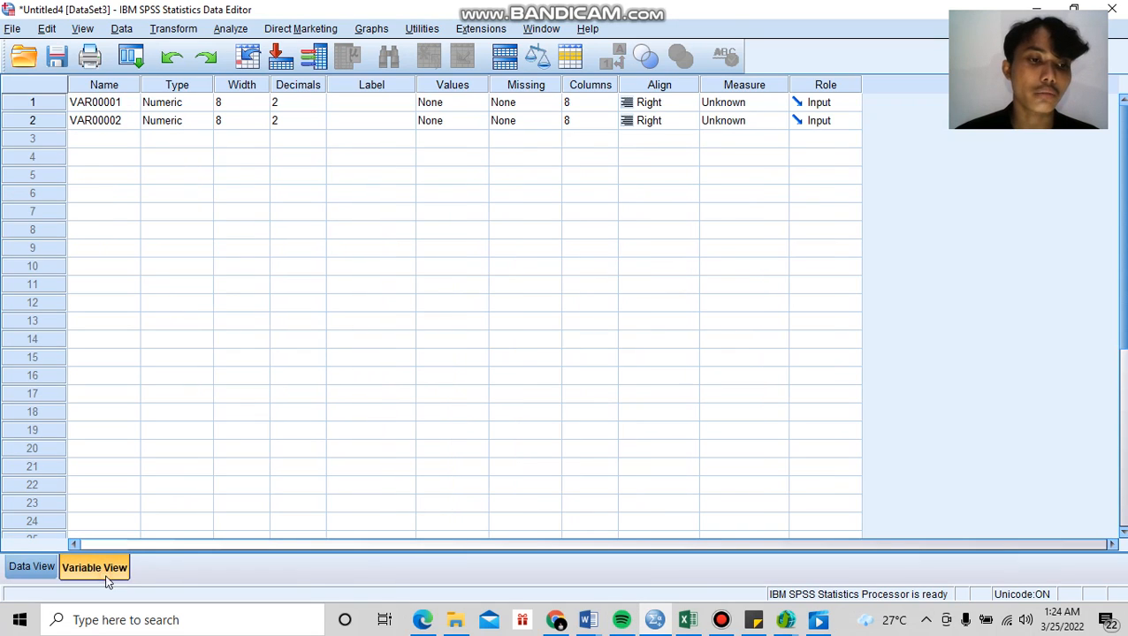
click(113, 108)
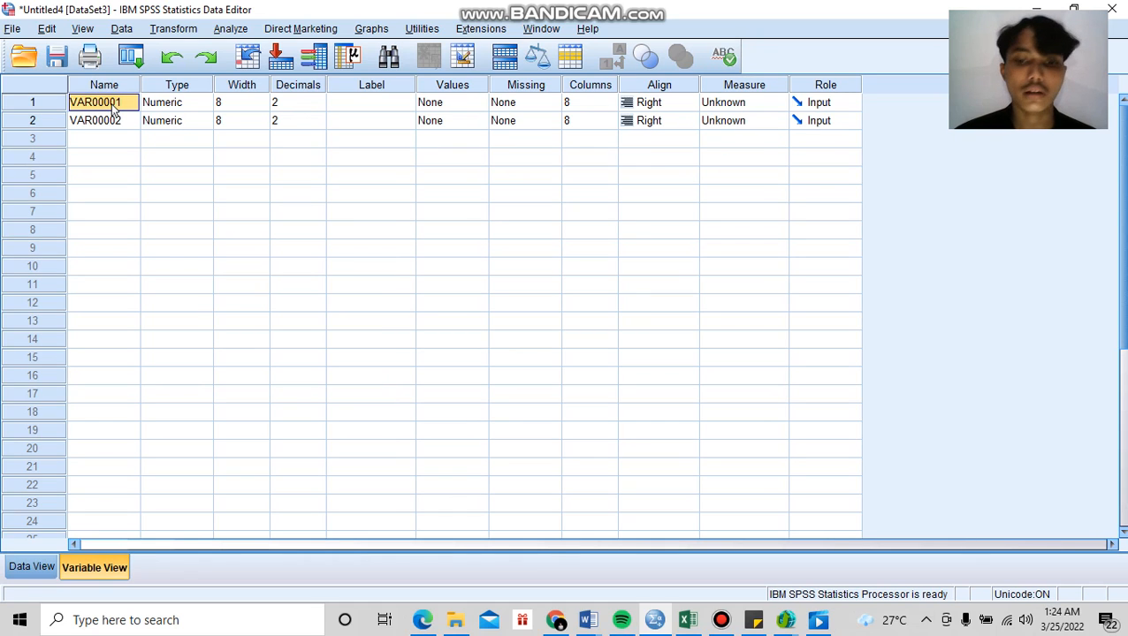
text(PRE)
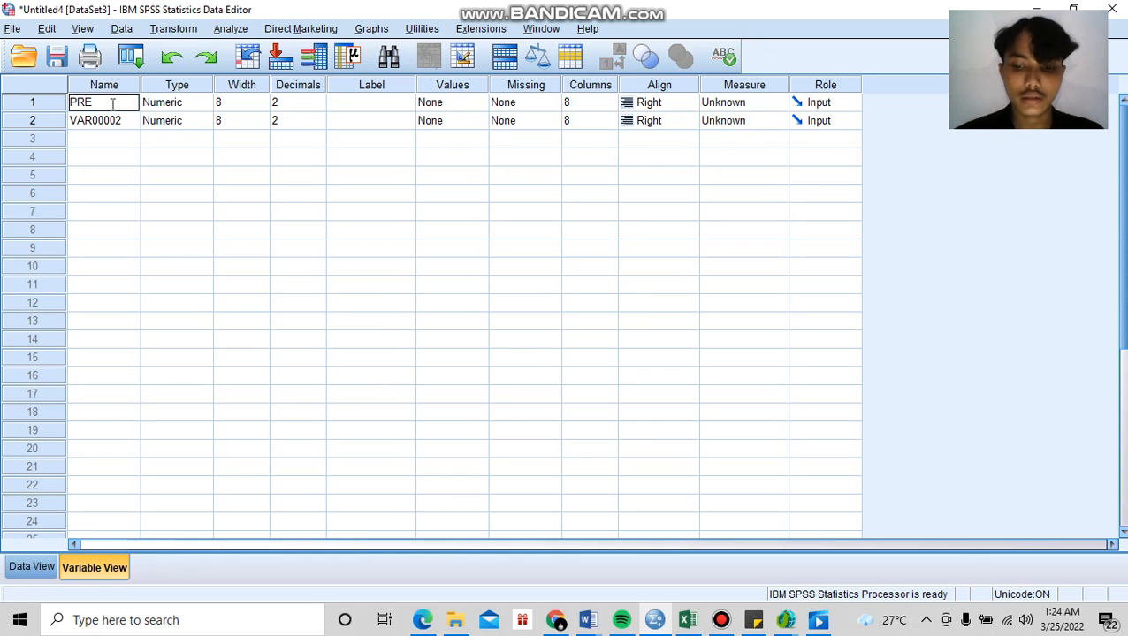
key(Return)
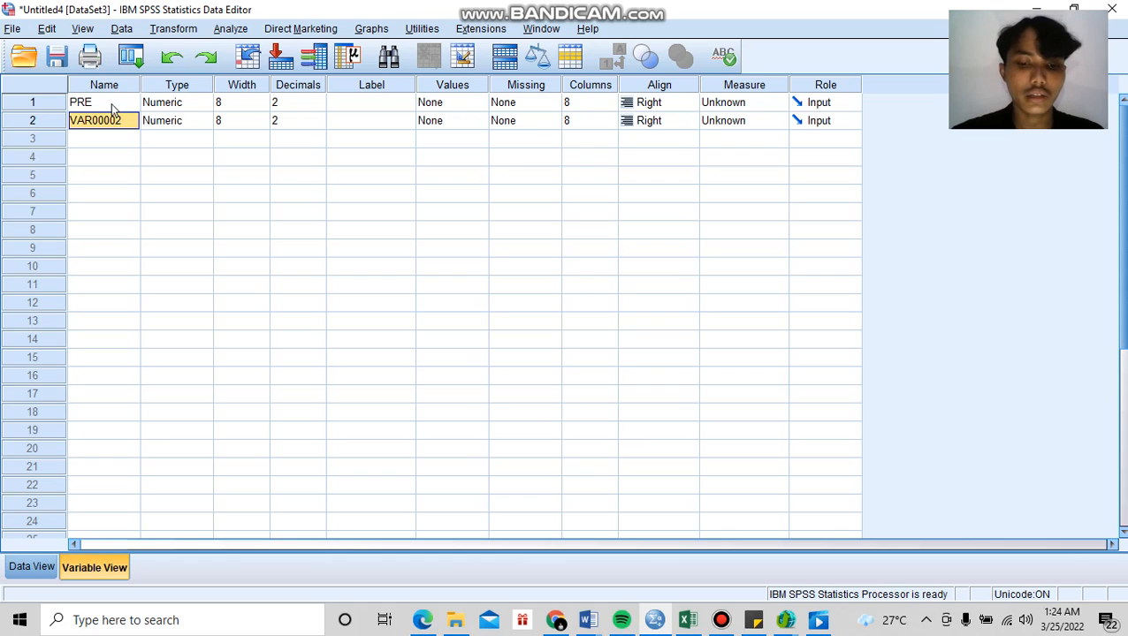
text(POST)
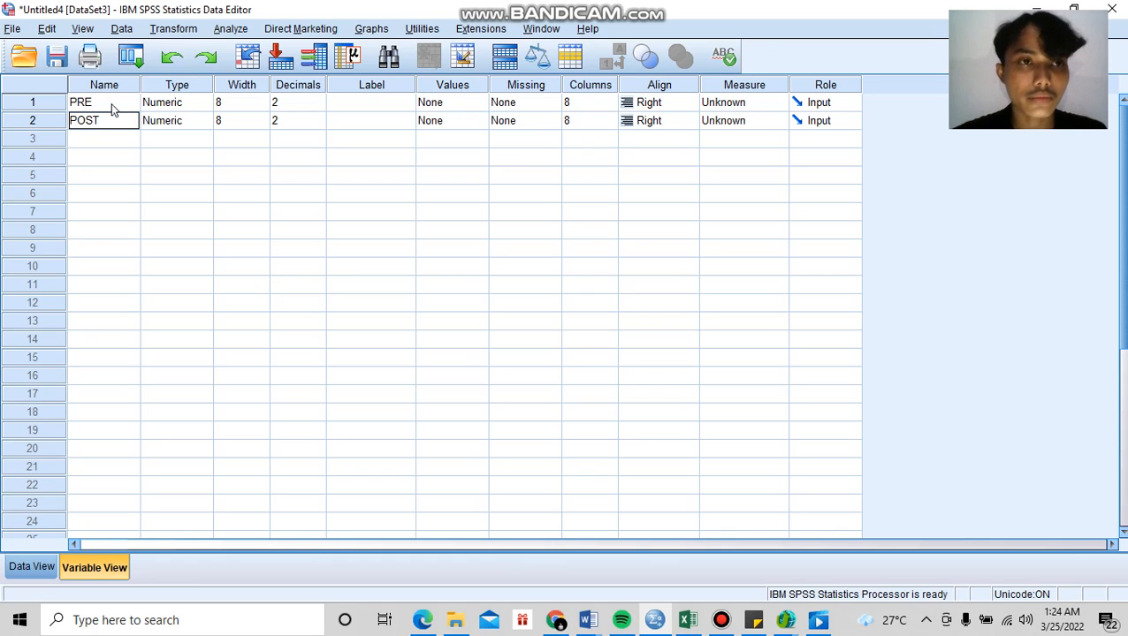
Label the PRE variable "PRE TEST" and the POST variable "POST TEST".
click(393, 92)
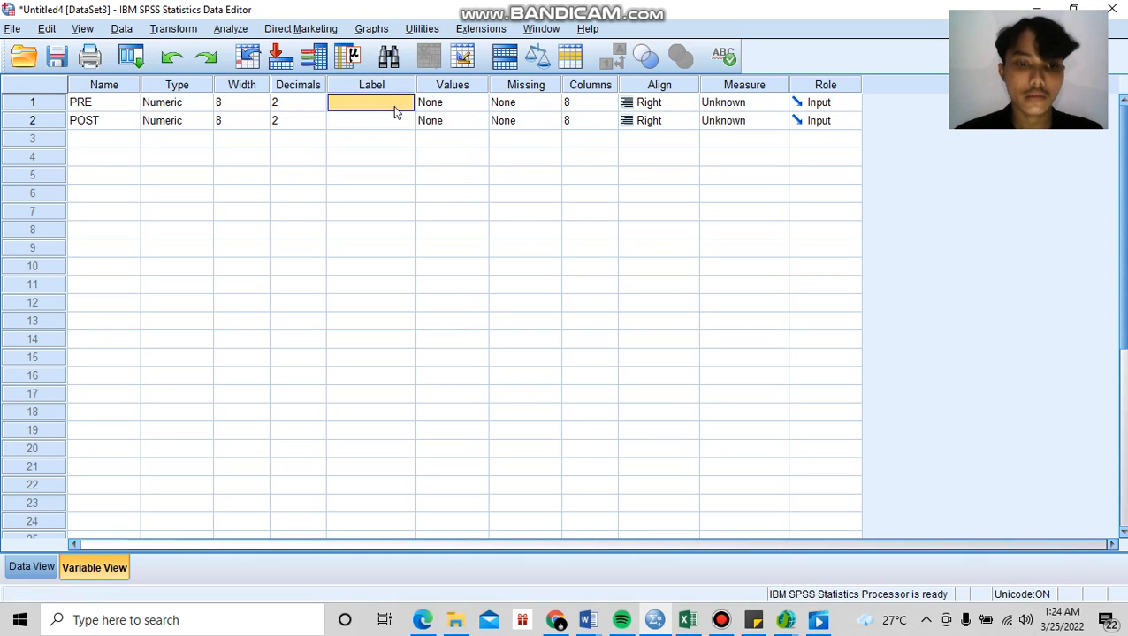
text(PRE TEST)
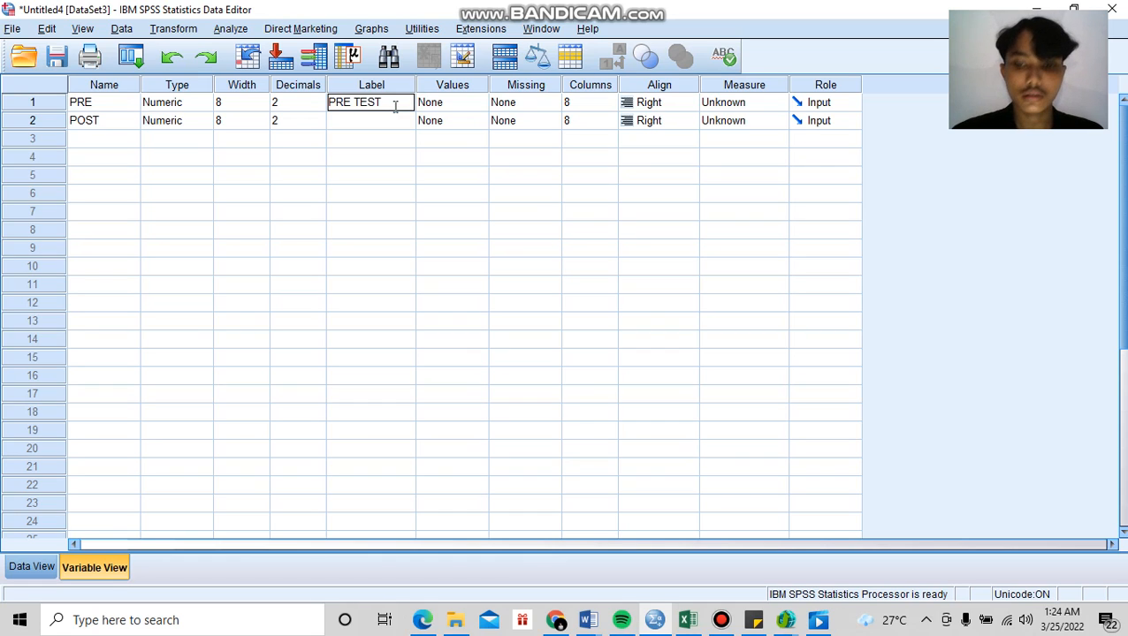
key(Return)
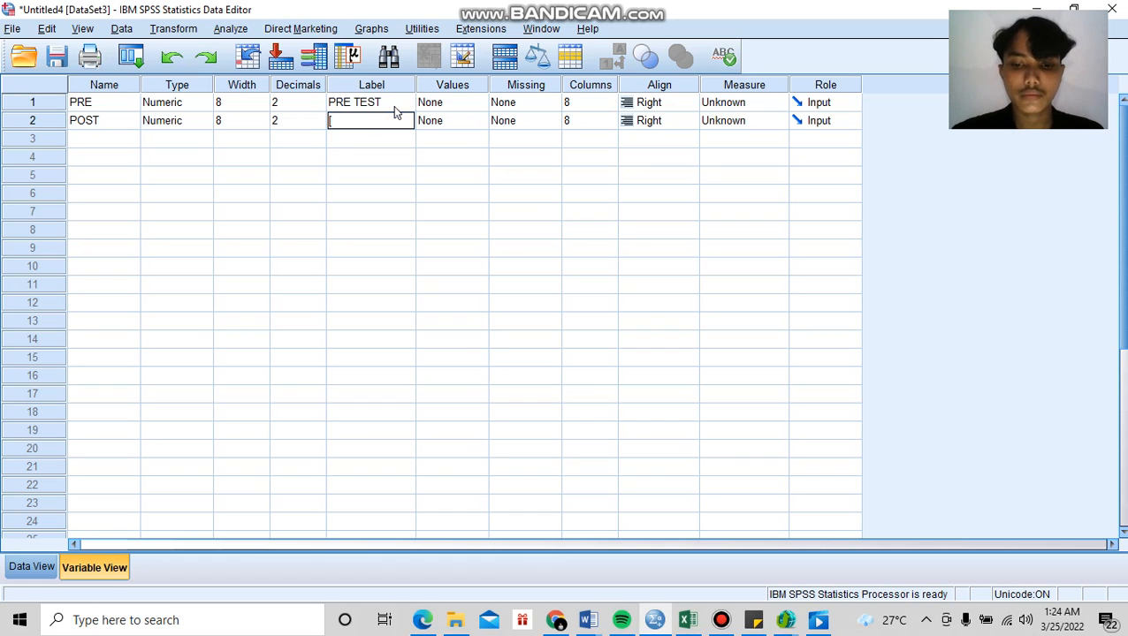
text(POS)
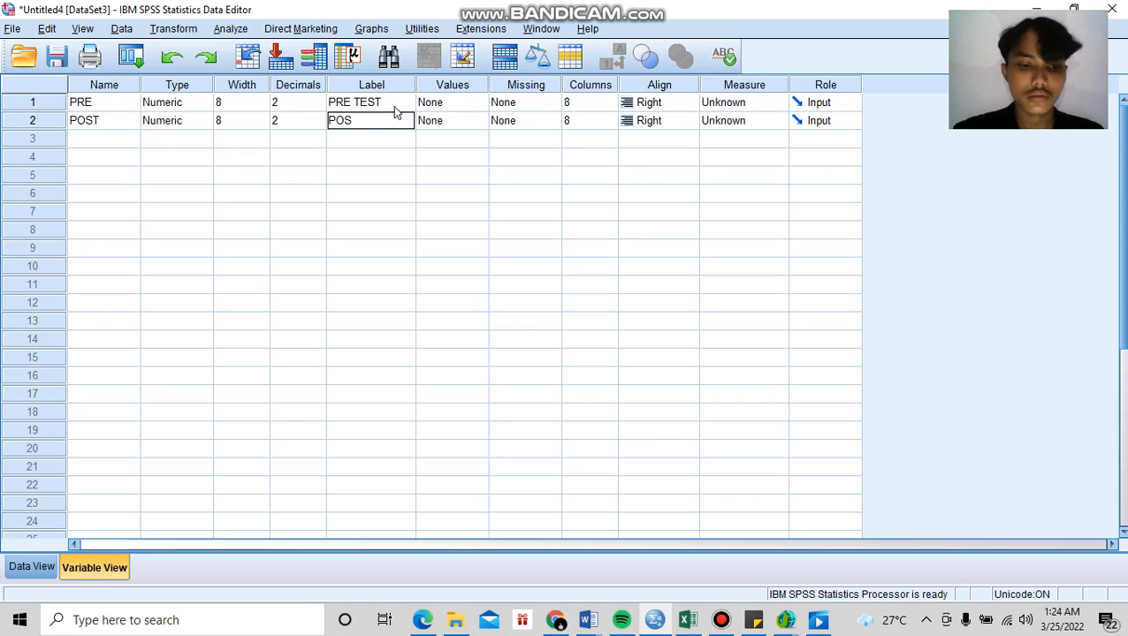
text(T TEST)
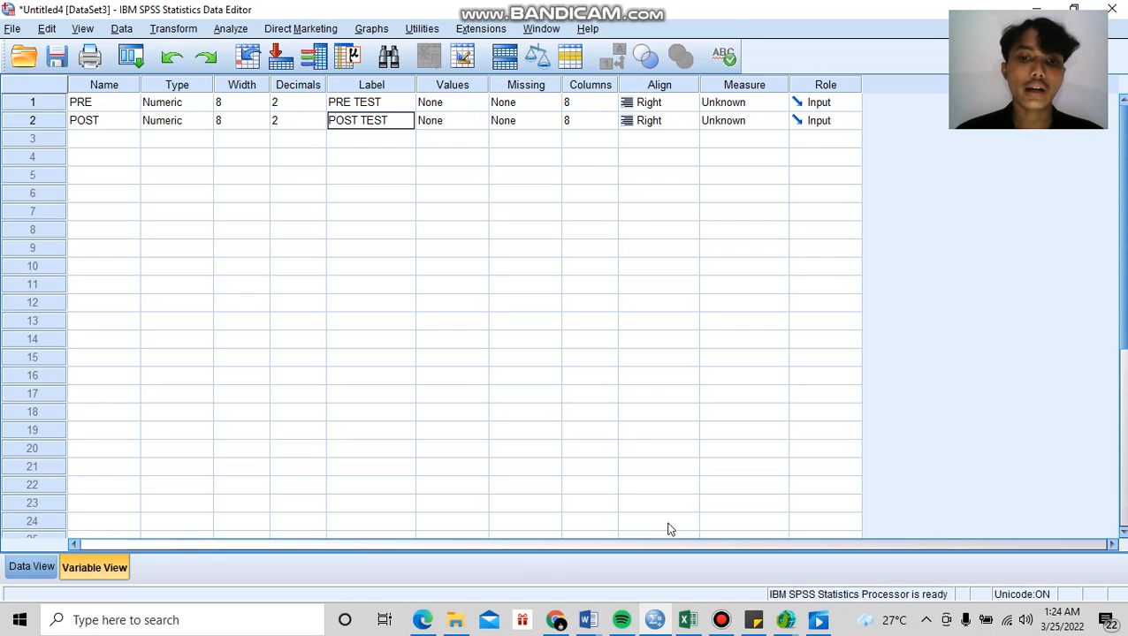
Switch to Excel and check whether the source PRE scores use decimals.
click(688, 620)
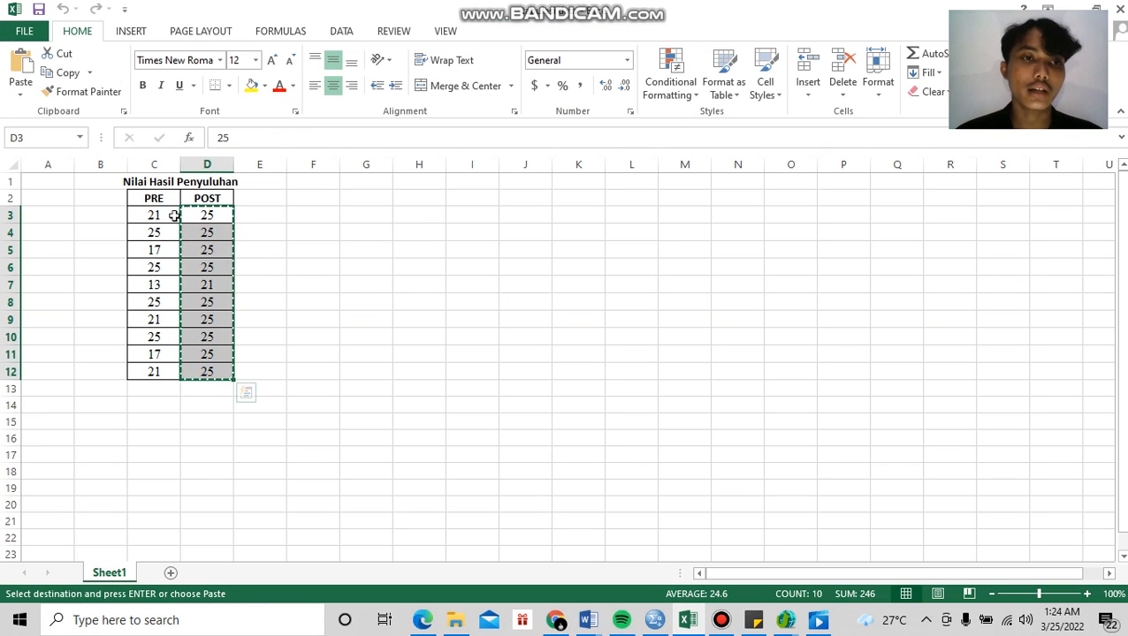
click(166, 218)
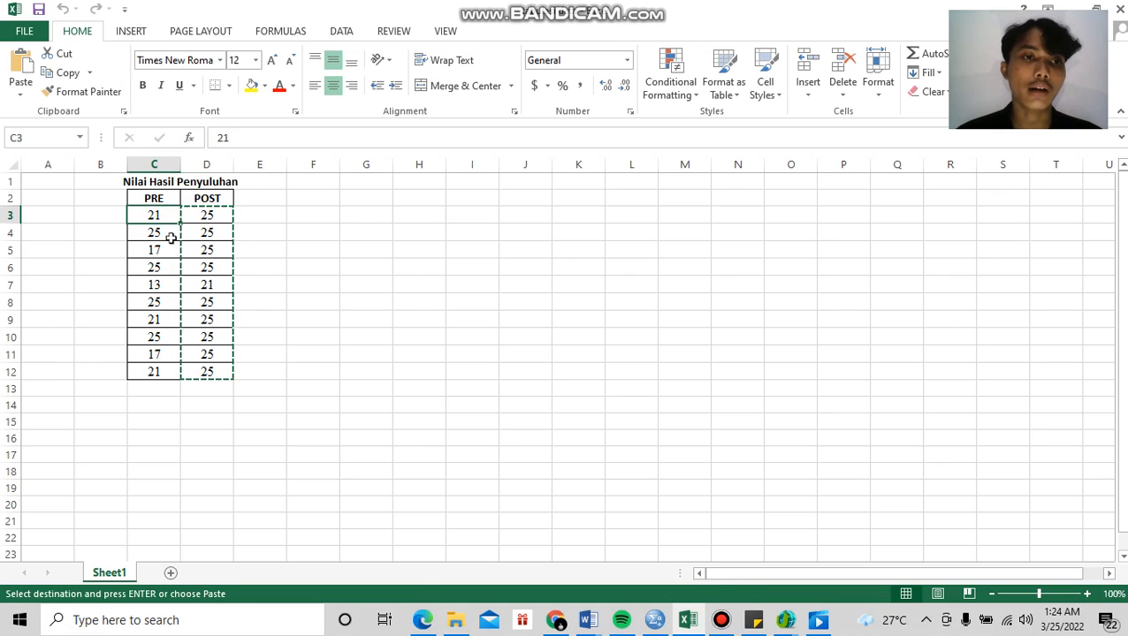
click(172, 235)
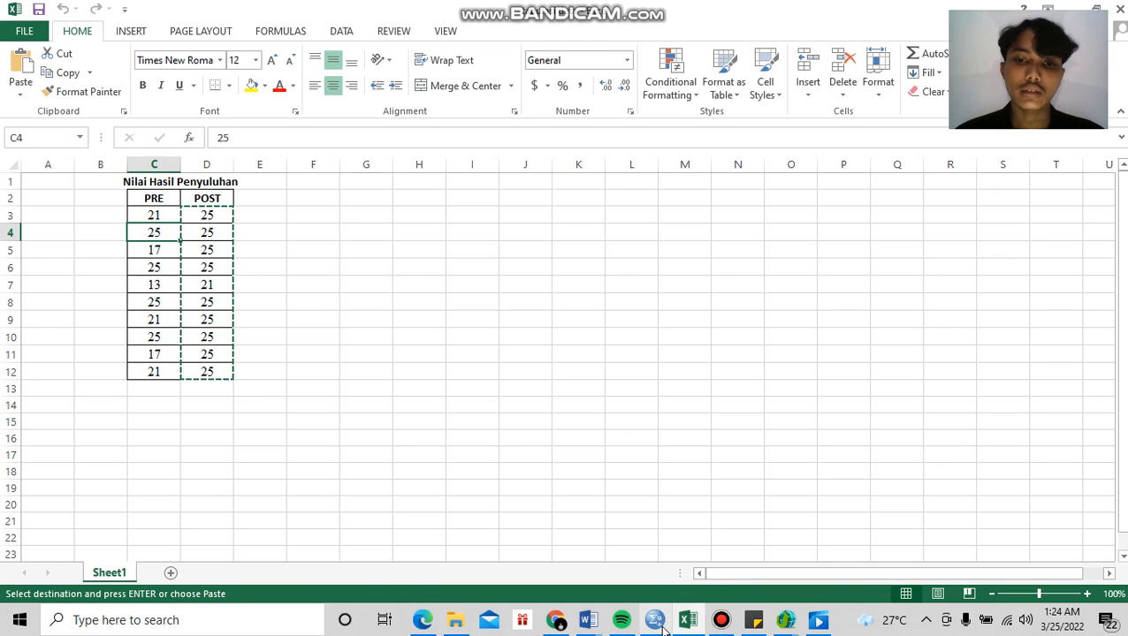
Switch back to SPSS and set the decimals of both the PRE and POST variables to 0.
click(654, 552)
click(322, 105)
click(319, 100)
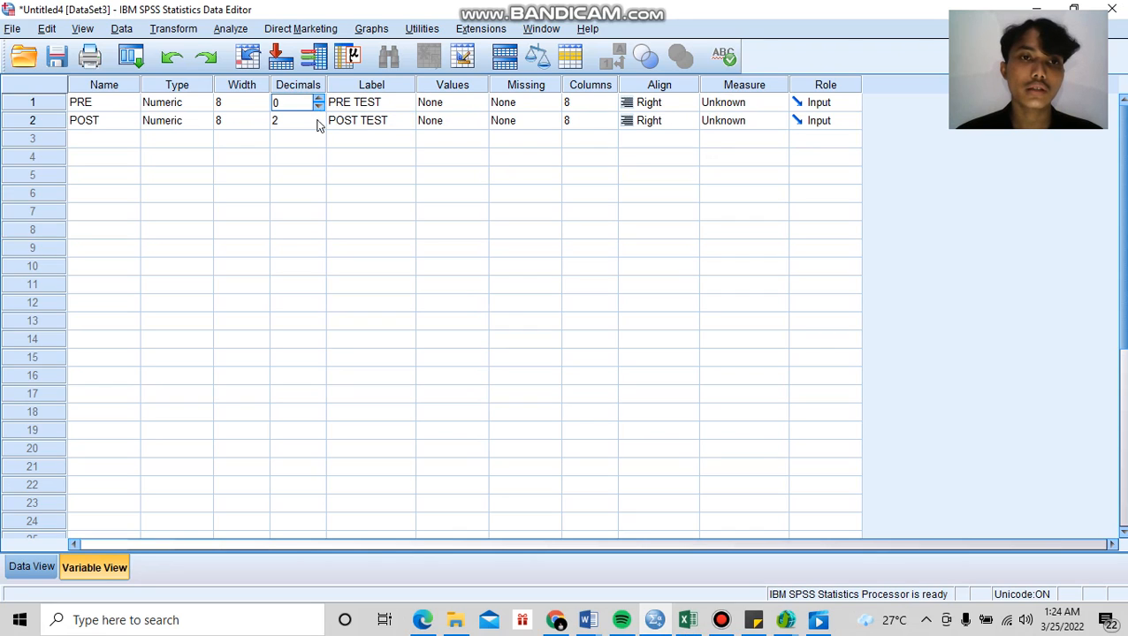
click(319, 124)
click(318, 116)
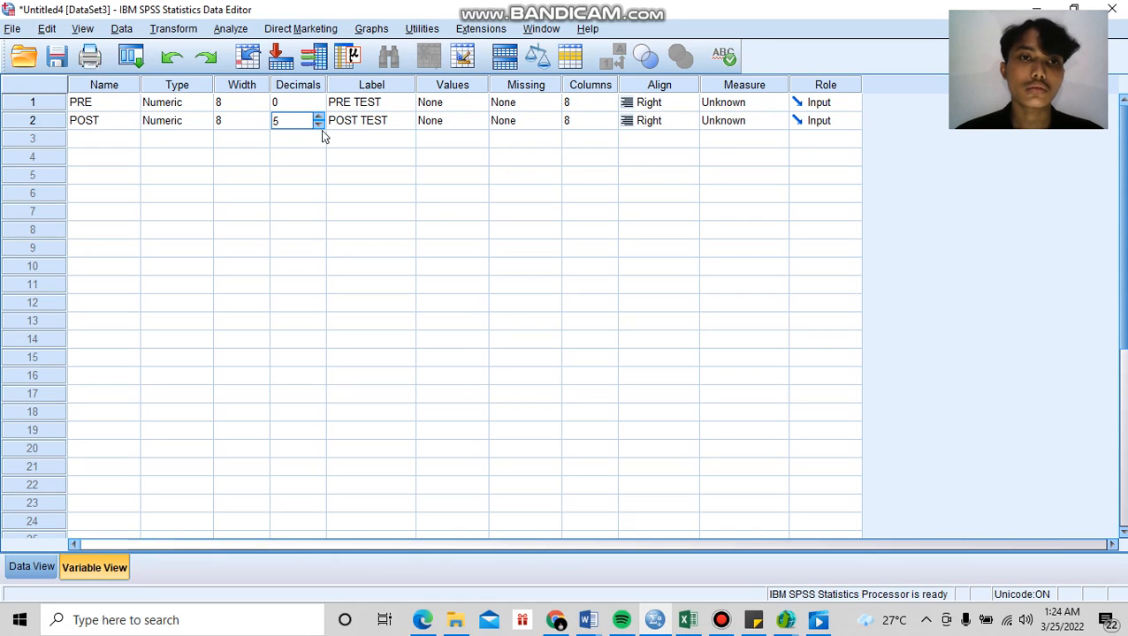
click(320, 126)
click(320, 125)
click(320, 125)
click(320, 126)
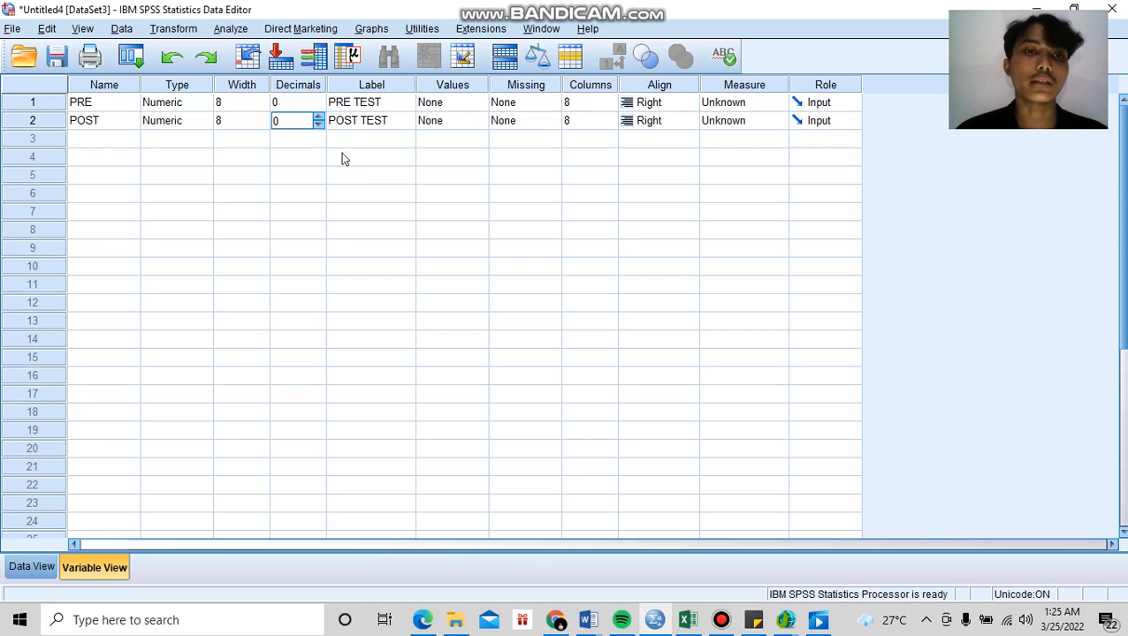
Check how the PRE and POST scores are displayed in the dataset against their variable definitions.
click(31, 570)
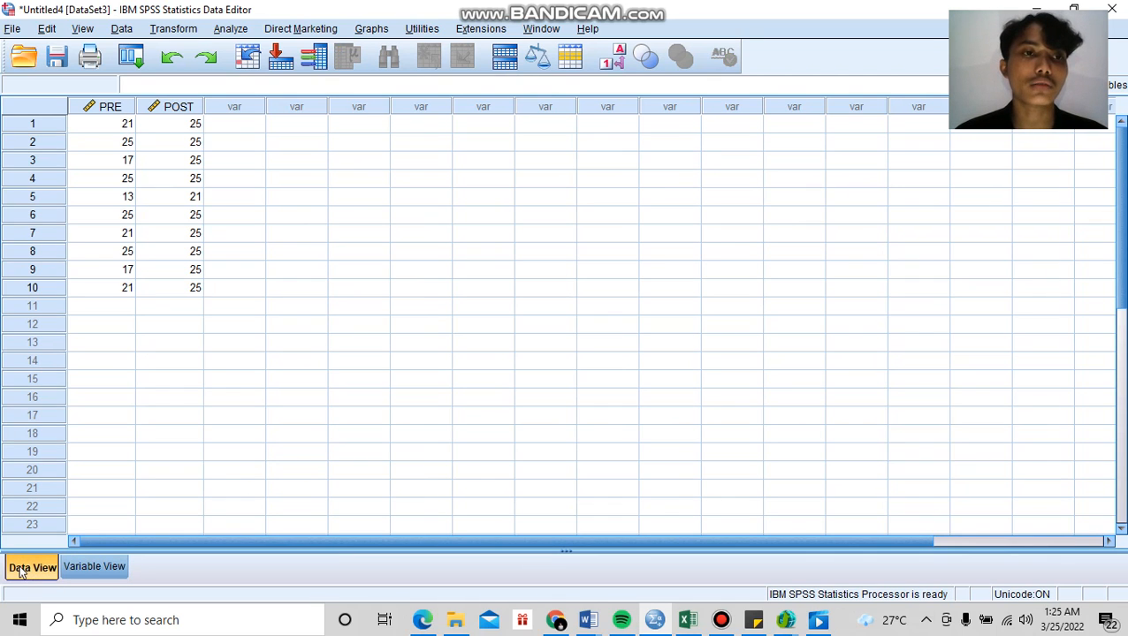
click(108, 571)
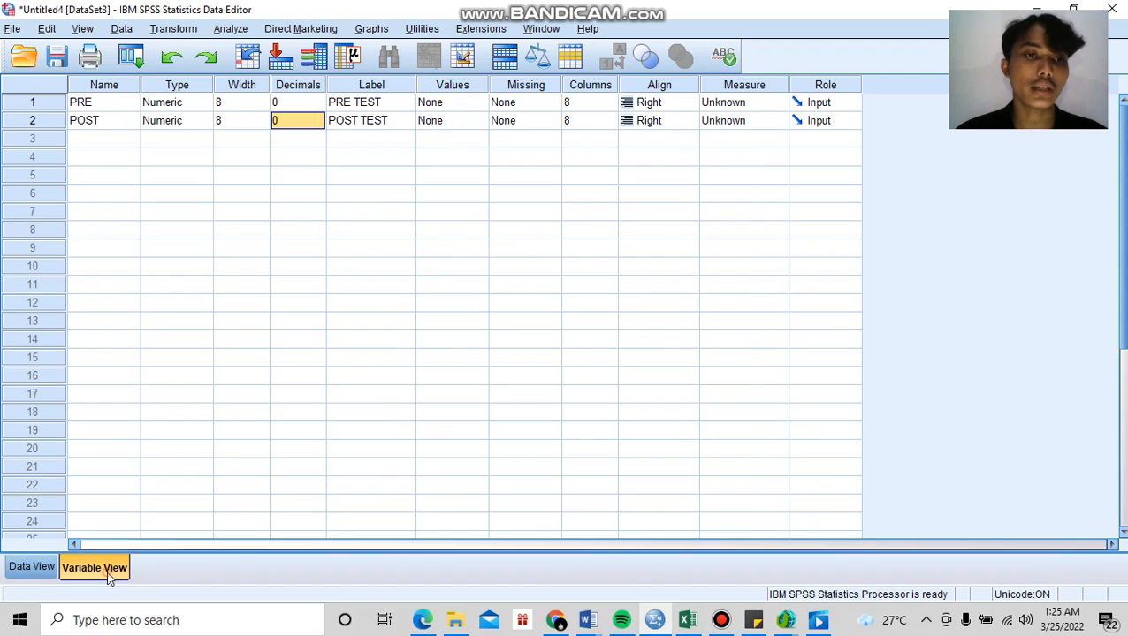
click(32, 566)
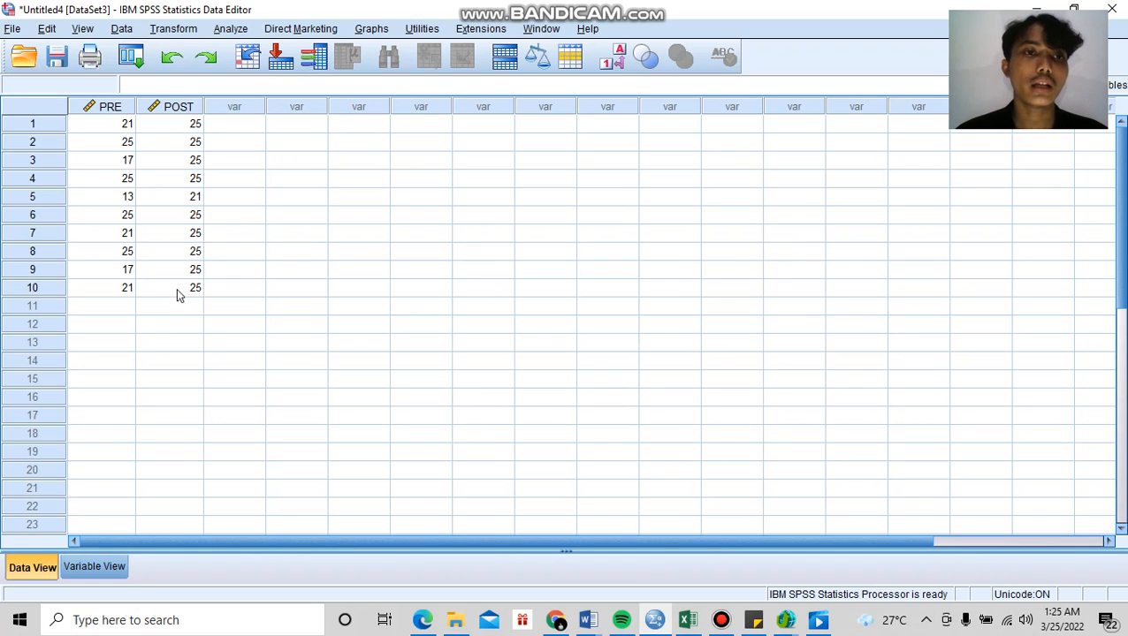
Run a Paired-Samples T Test with PRE TEST as Variable1 and POST TEST as Variable2 of pair 1.
click(231, 29)
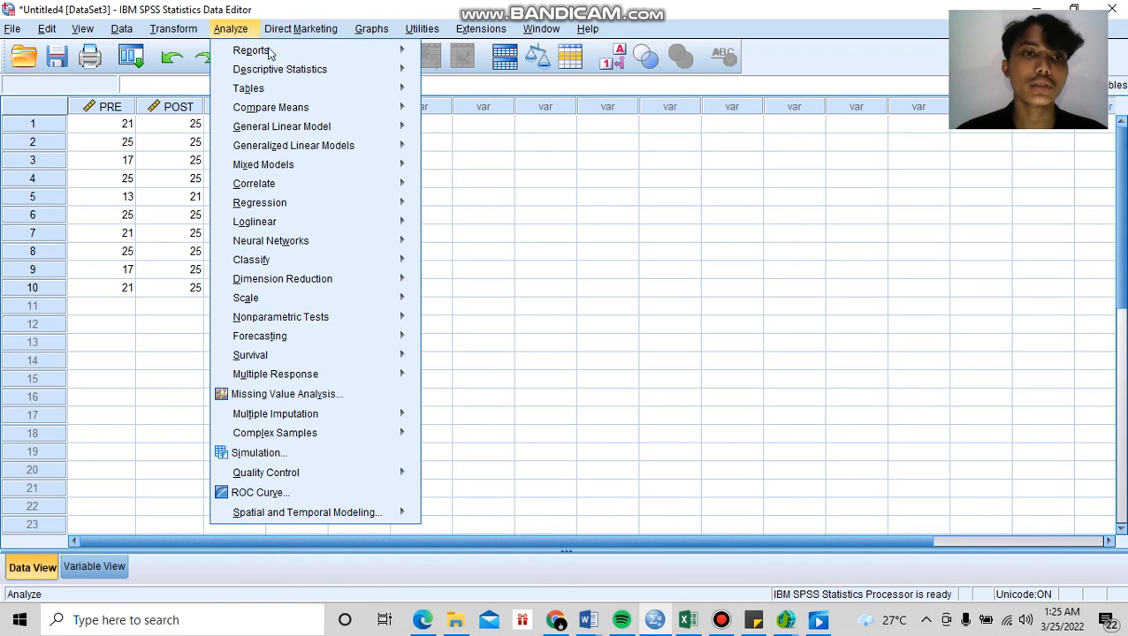
mouse_move(298, 117)
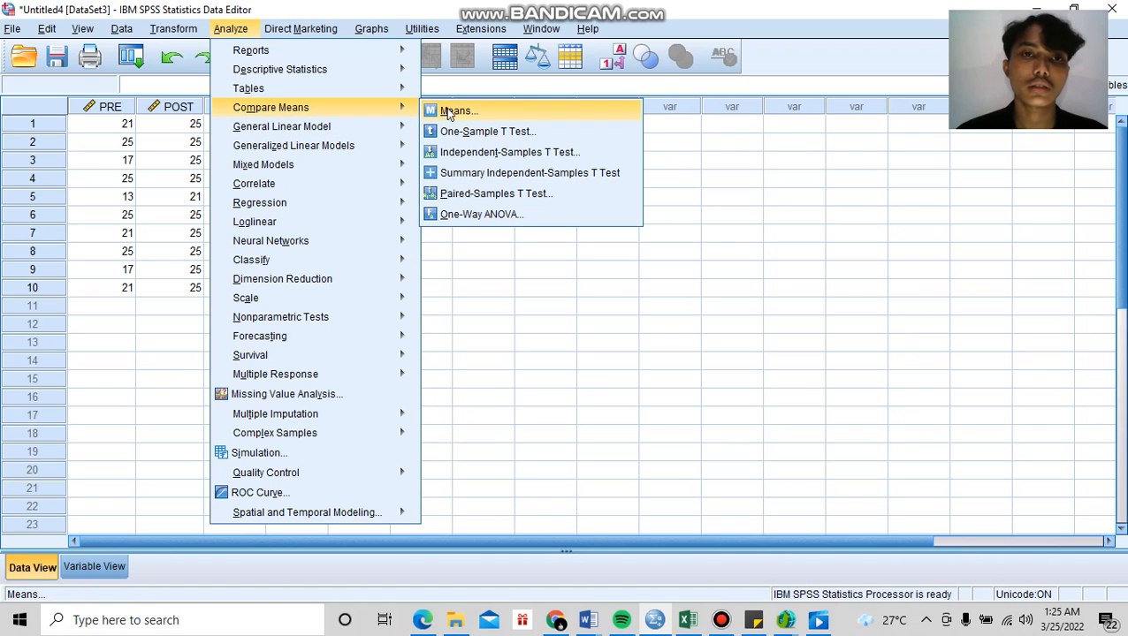
click(469, 195)
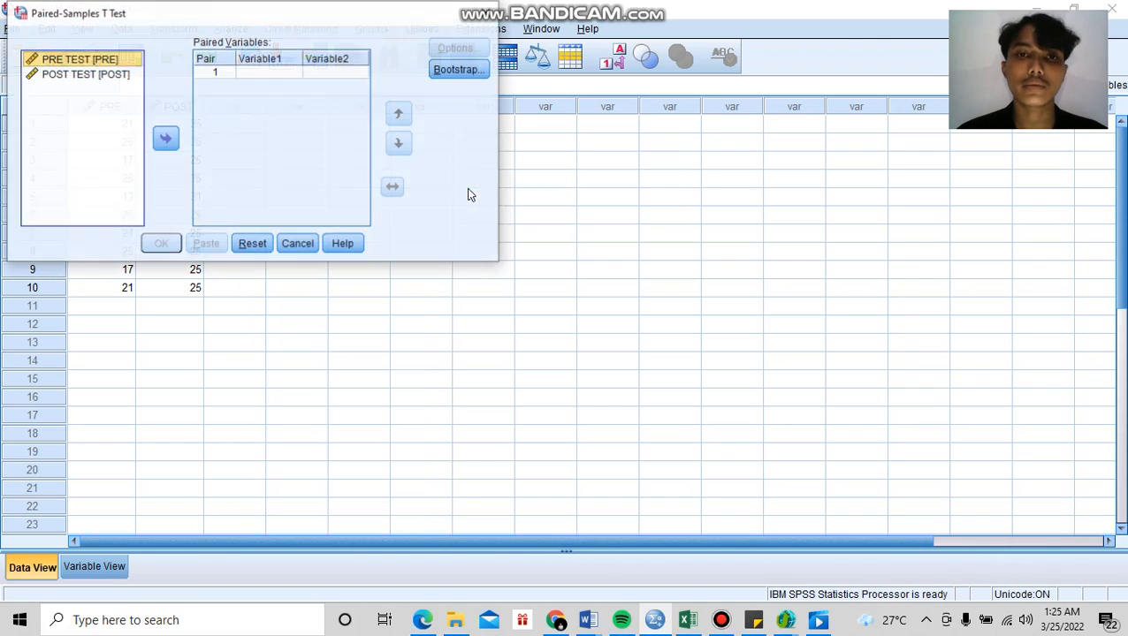
click(173, 144)
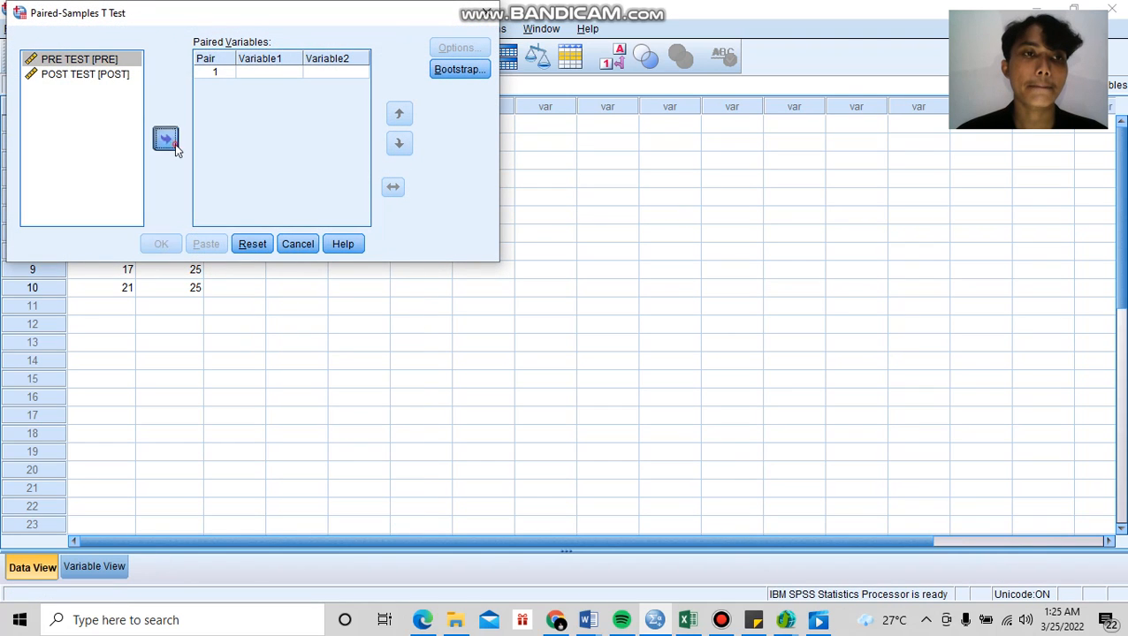
click(121, 76)
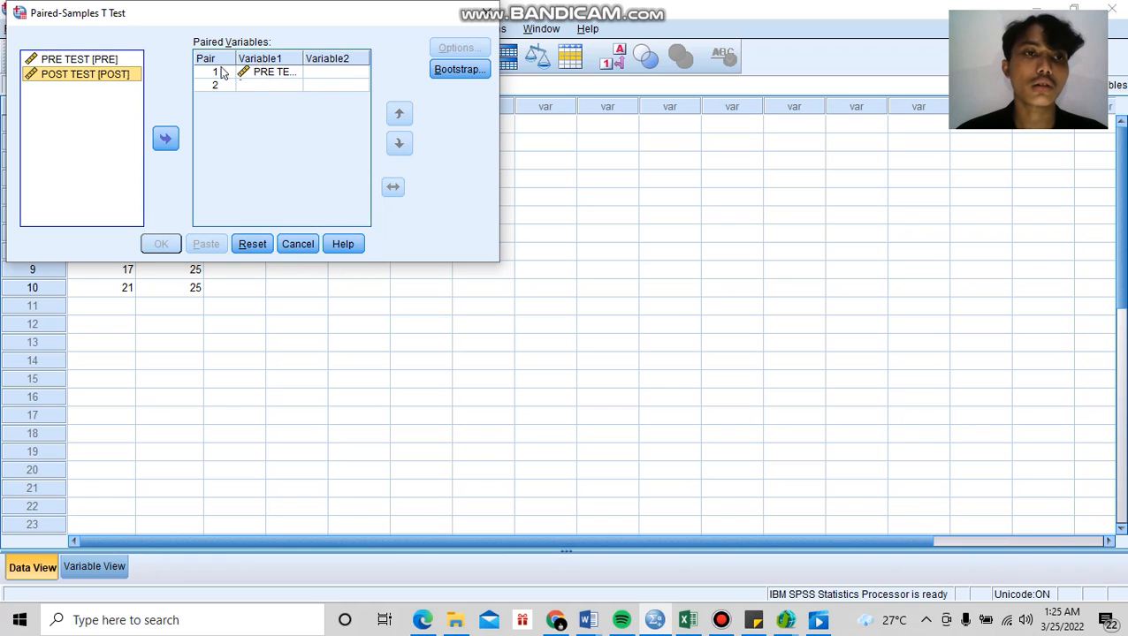
click(166, 139)
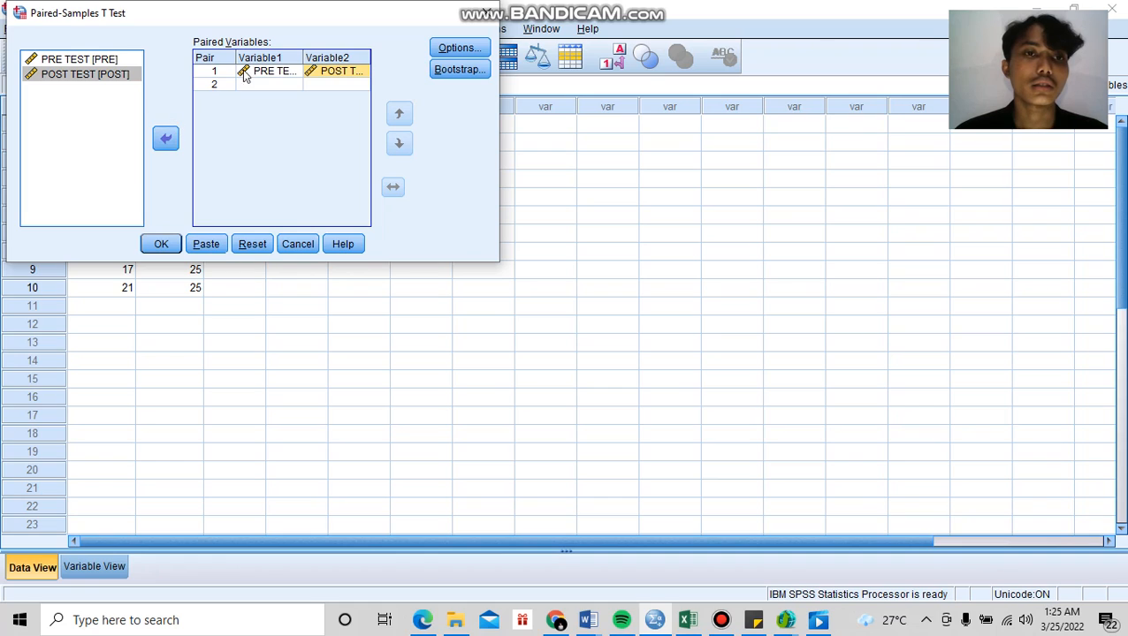
click(162, 245)
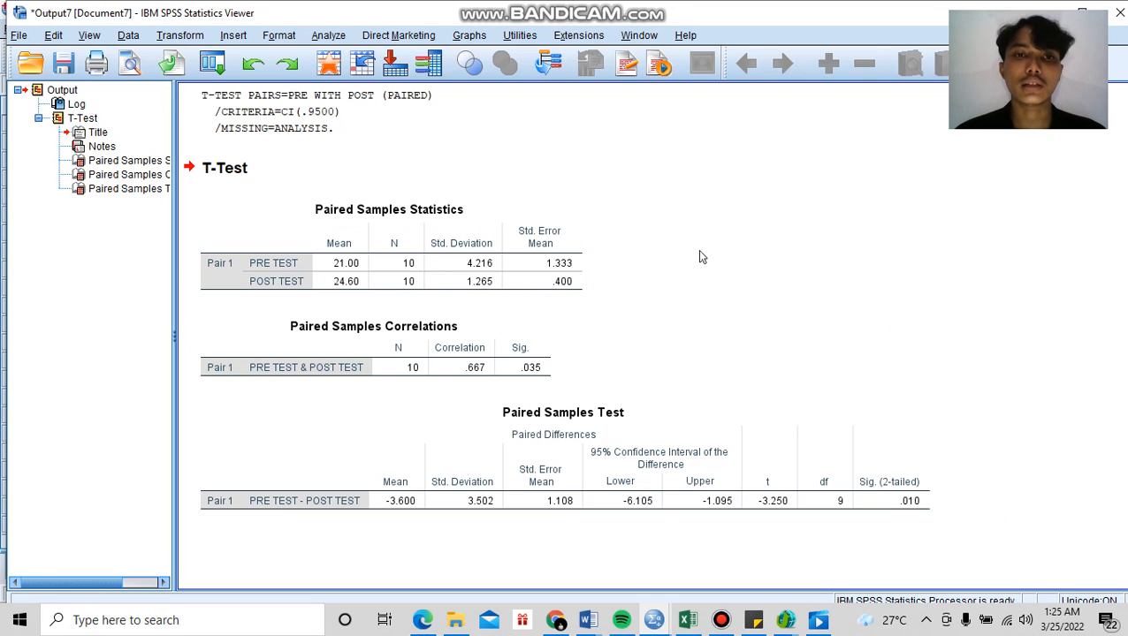
Examine the Paired Samples Statistics, Correlations and Test tables in the output, including the two-tailed significance.
click(533, 222)
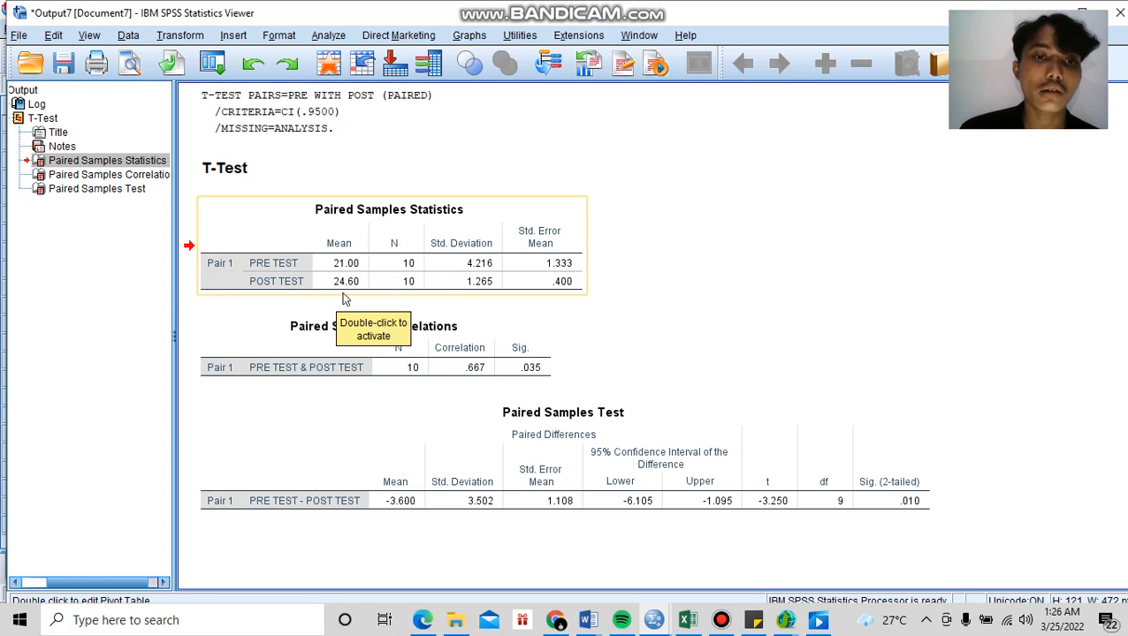
click(408, 282)
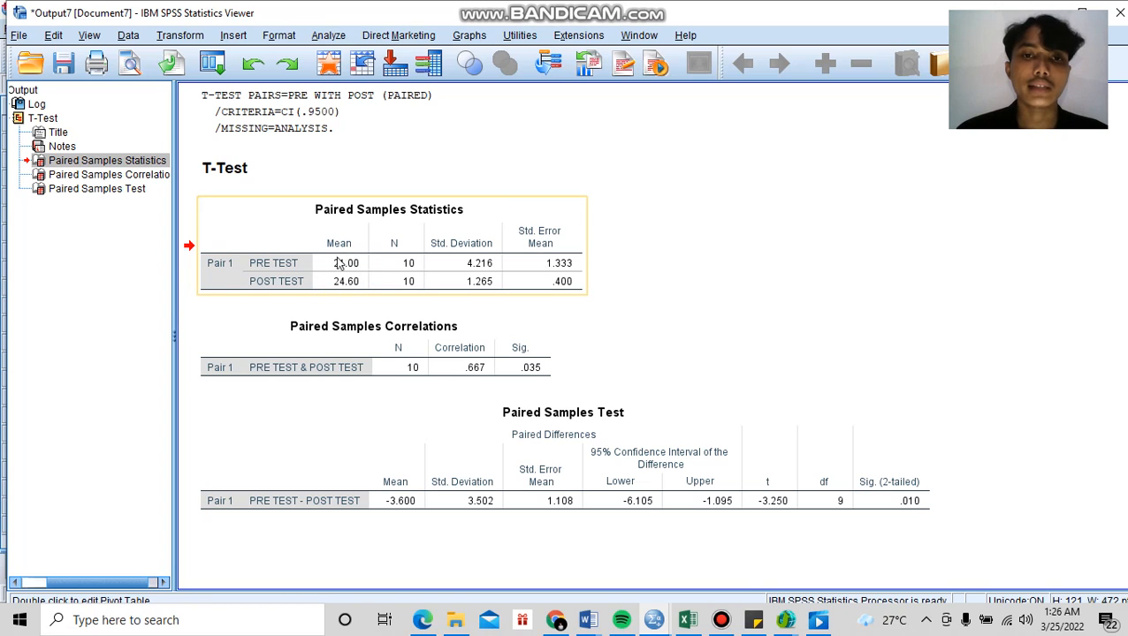
click(534, 337)
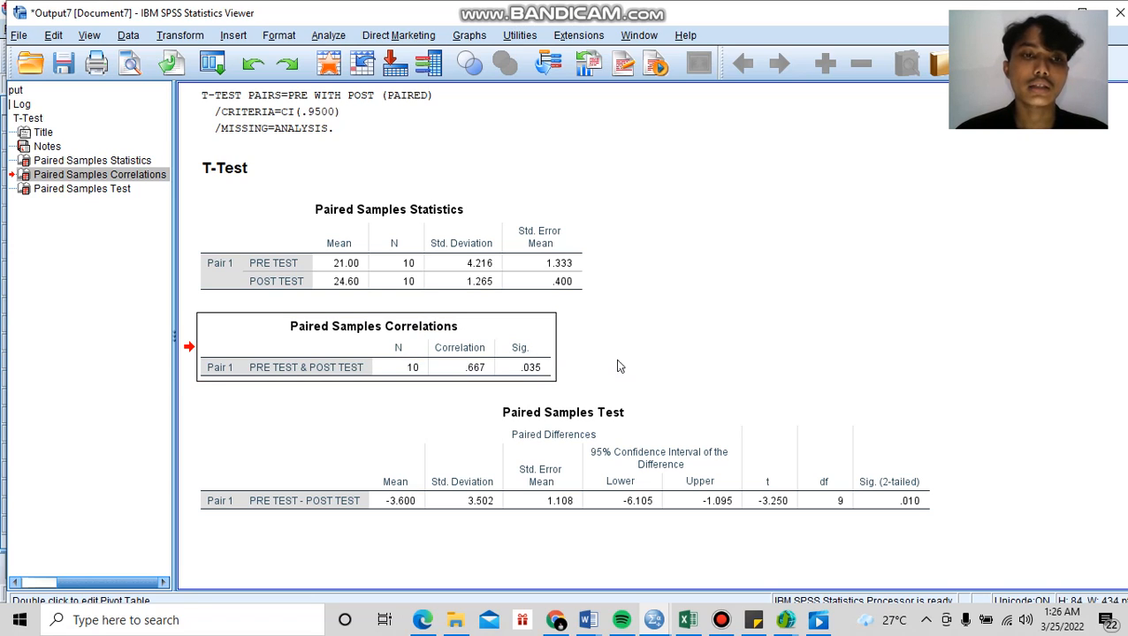
click(698, 415)
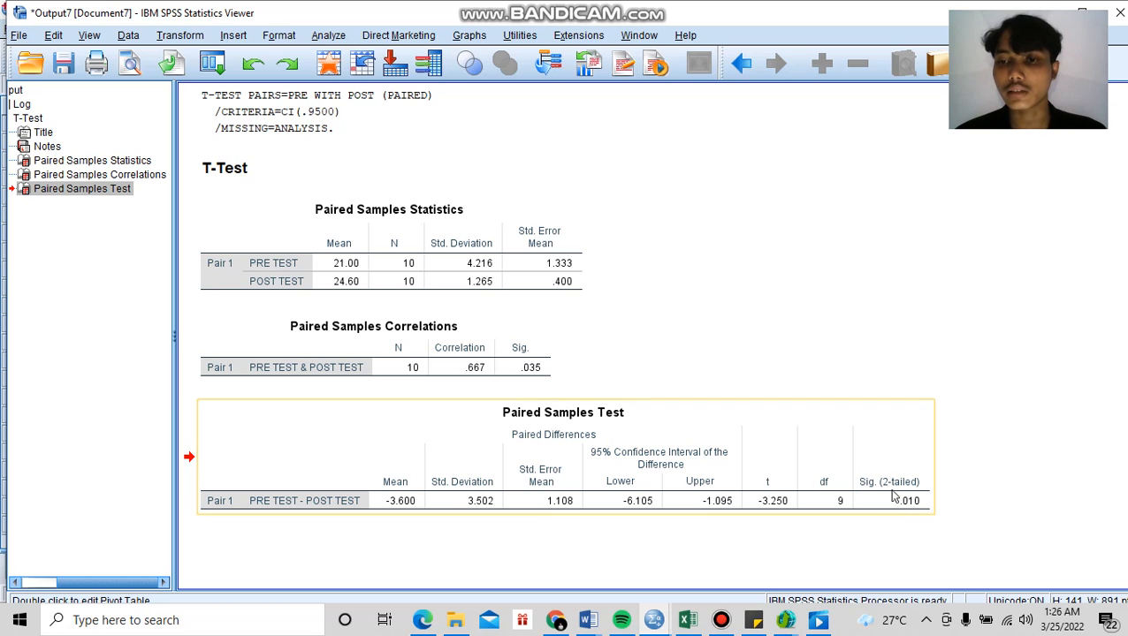
Switch to the sticky note, read its significance decision rules and conclusion alongside the output, and close it.
click(753, 619)
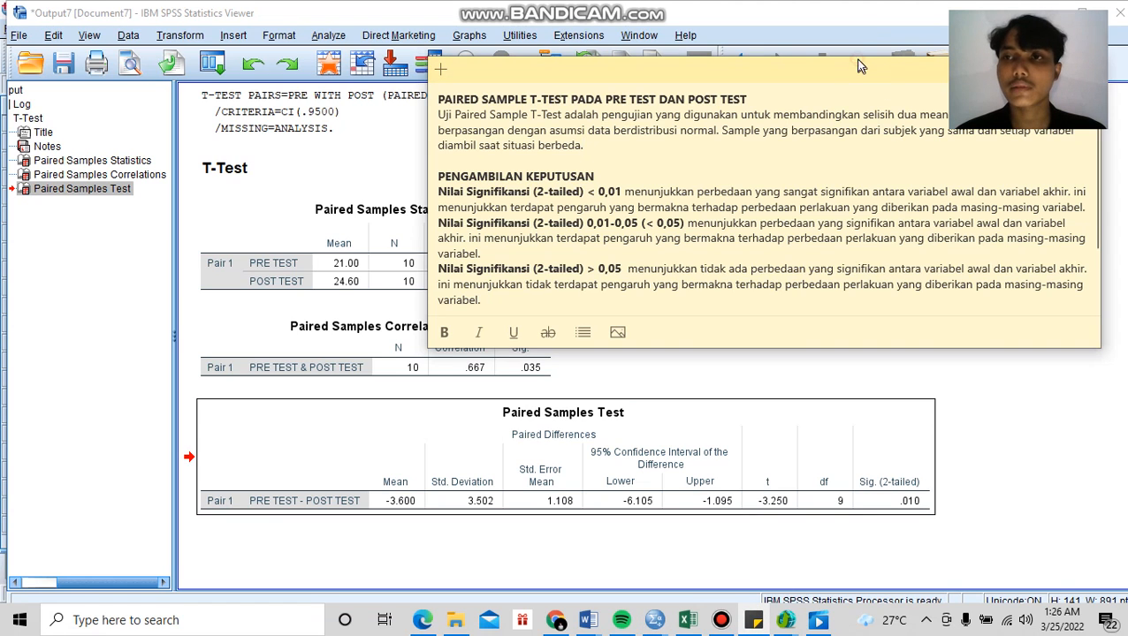
drag(855, 58, 910, 92)
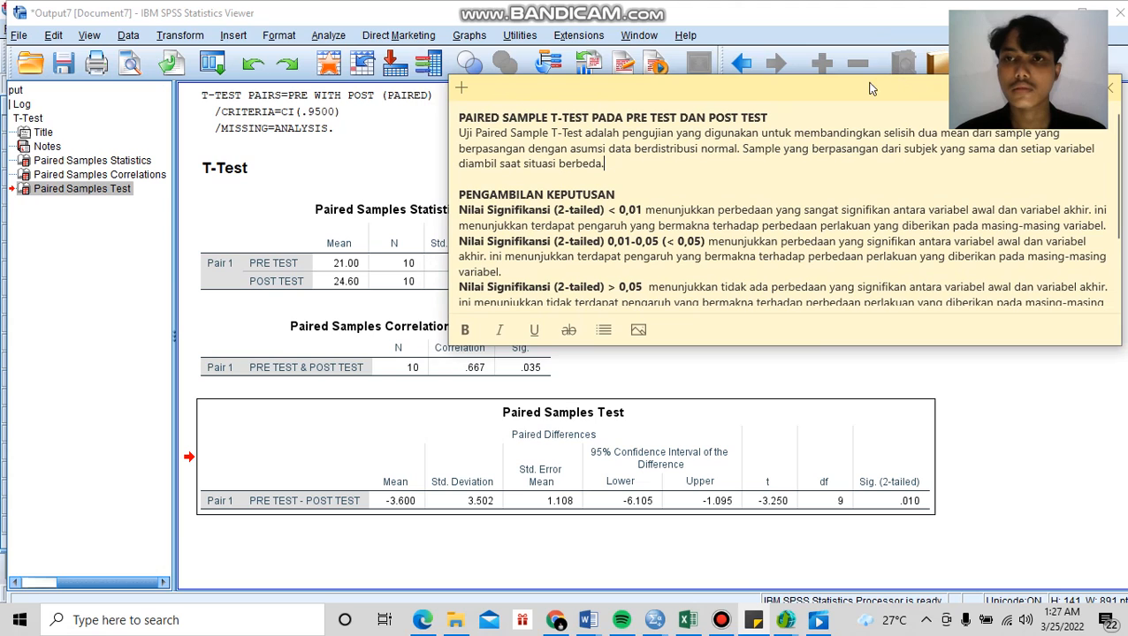
scroll(797, 283, down, 1)
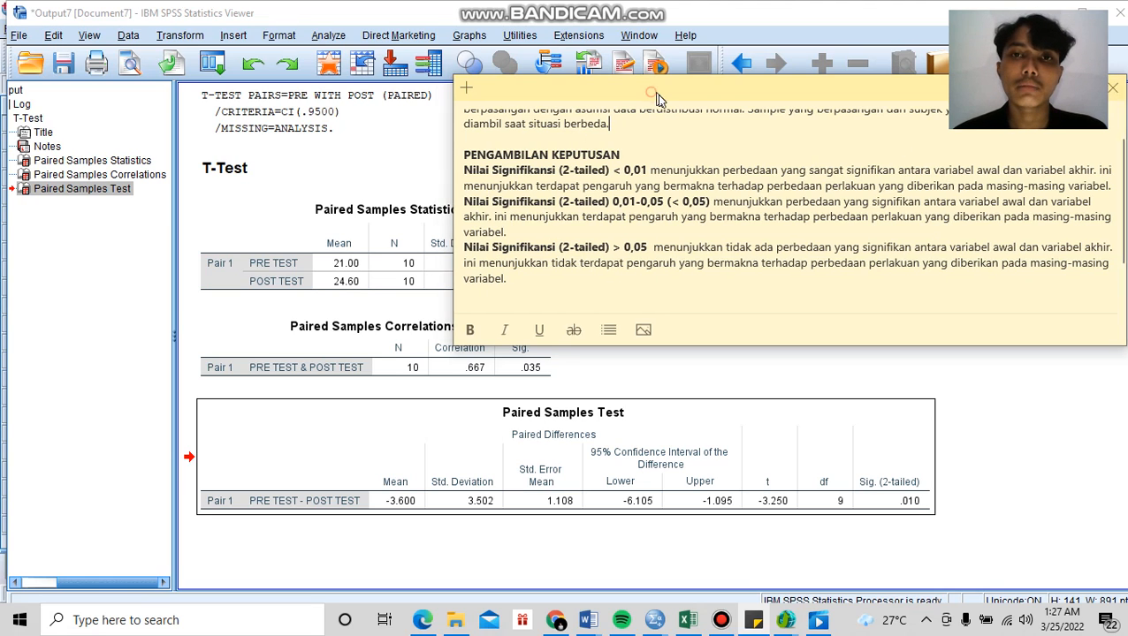
drag(651, 94, 725, 97)
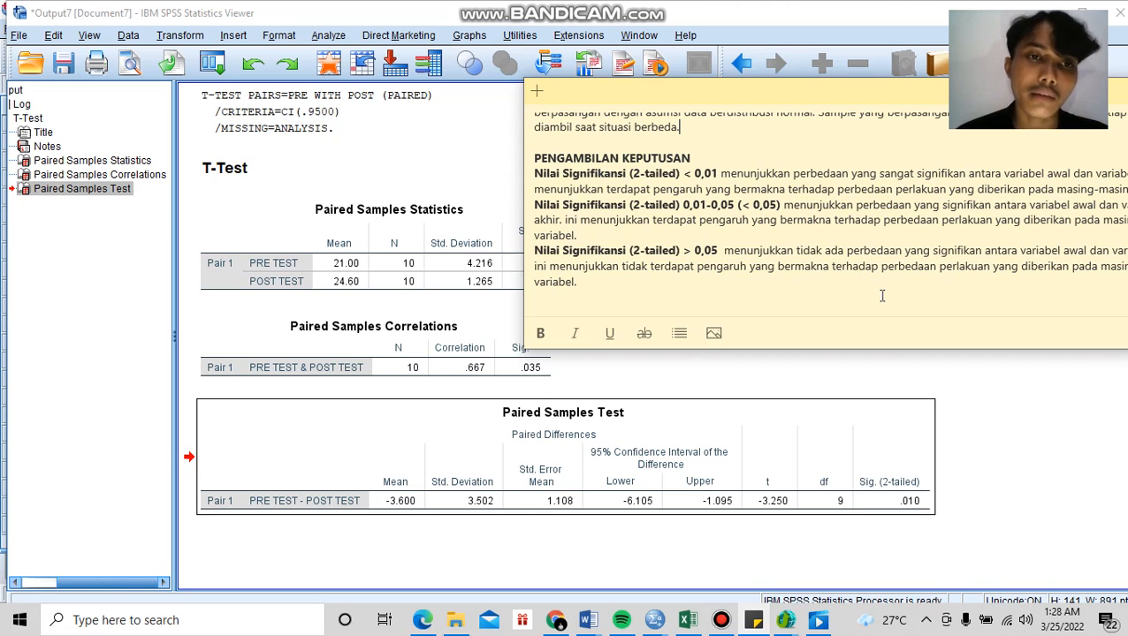
scroll(878, 231, down, 3)
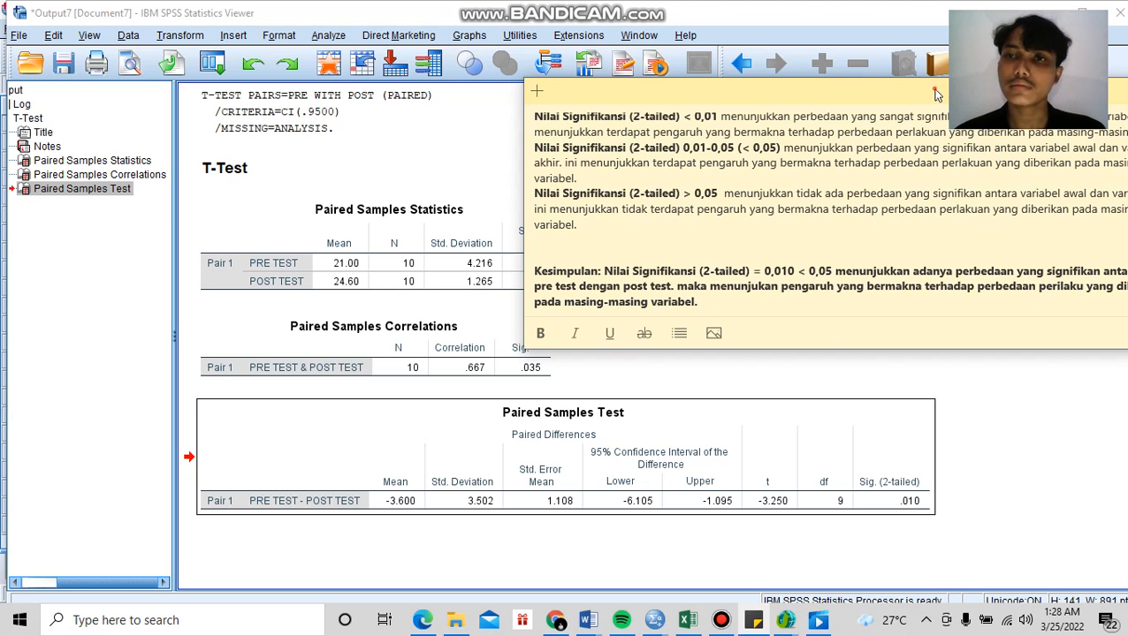
drag(928, 86, 846, 88)
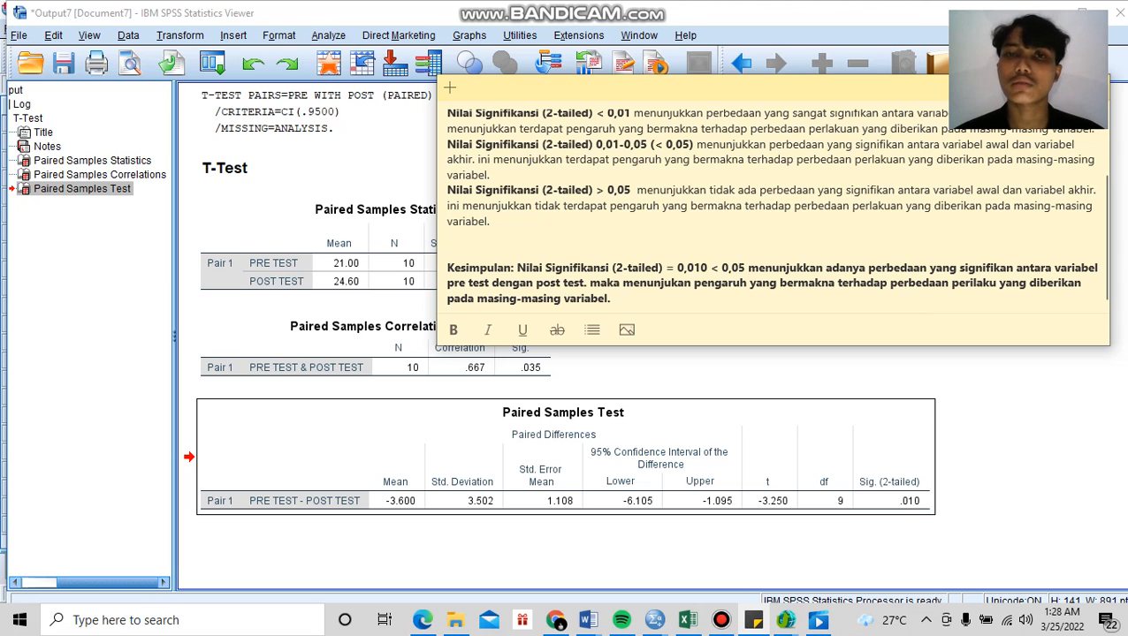
key(ctrl+w)
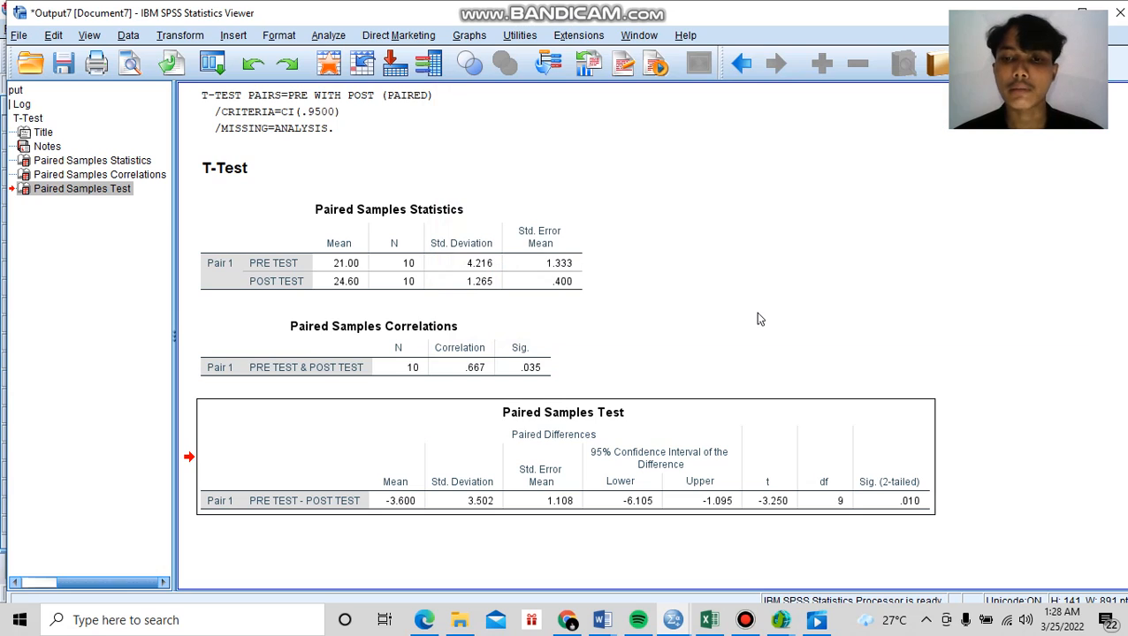